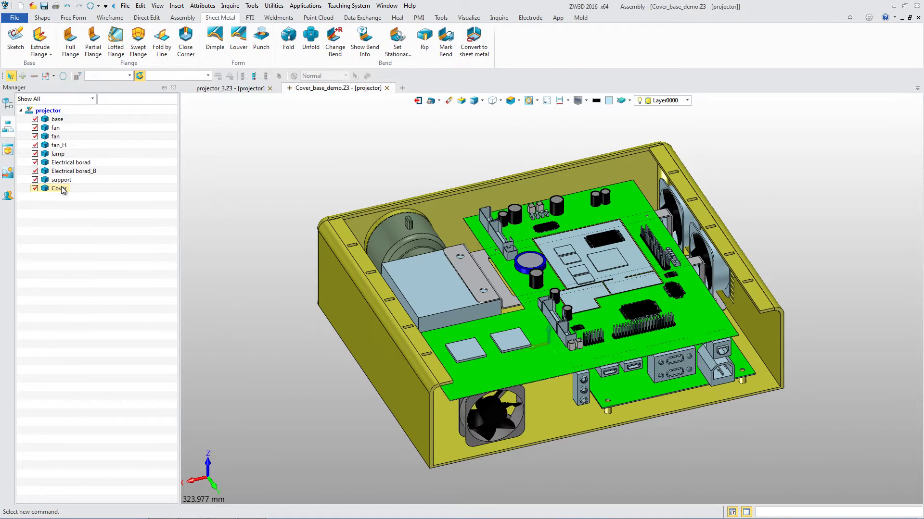
On the Extrude Flange layer, extrude a flange from Sketch1 to 142 with material K-factor.
{"action": "double_click", "coordinate": [62, 188]}
{"action": "left_click", "coordinate": [686, 100]}
{"action": "left_click", "coordinate": [660, 110]}
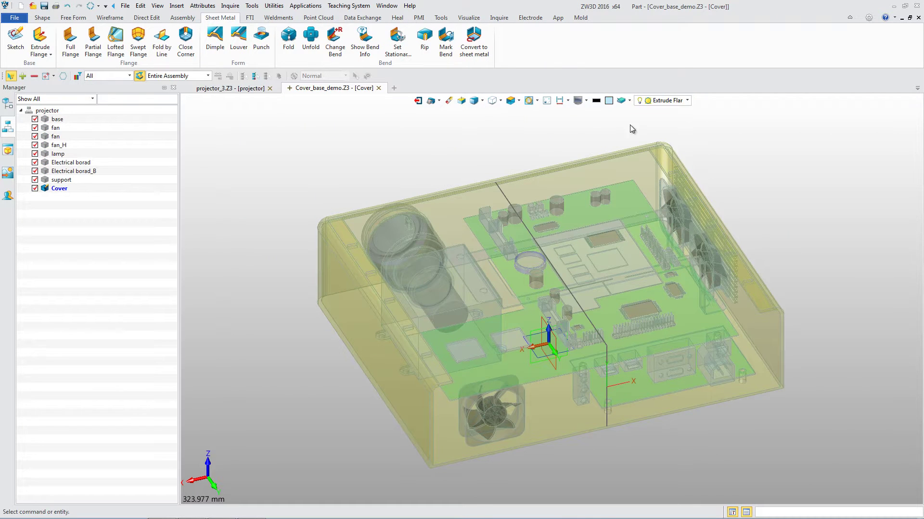
{"action": "left_click", "coordinate": [40, 40]}
{"action": "left_click", "coordinate": [501, 198]}
{"action": "type", "text": "14"}
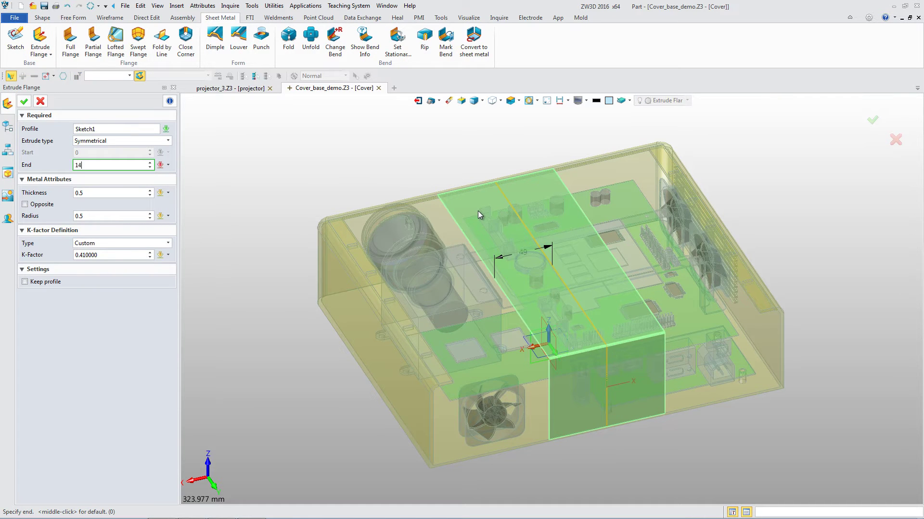
{"action": "type", "text": "2"}
{"action": "key", "text": "Return"}
{"action": "left_click", "coordinate": [165, 248]}
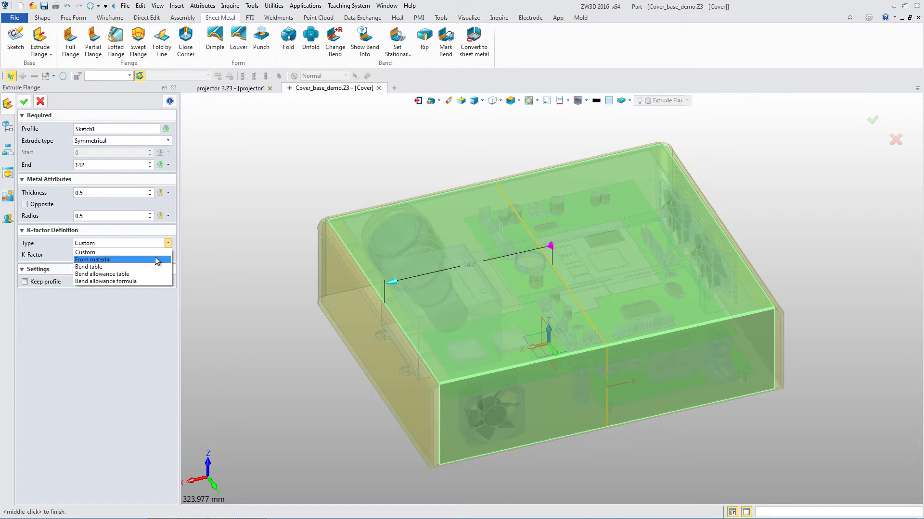
{"action": "left_click", "coordinate": [23, 102]}
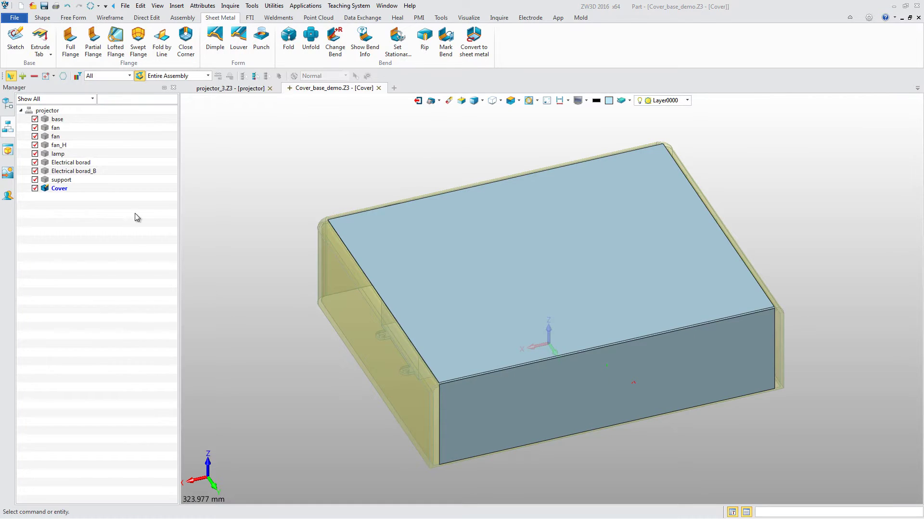
On the Extrude Tab layer, add an extruded tab from Sketch2 merged onto the cover.
{"action": "left_click", "coordinate": [687, 100]}
{"action": "left_click", "coordinate": [658, 128]}
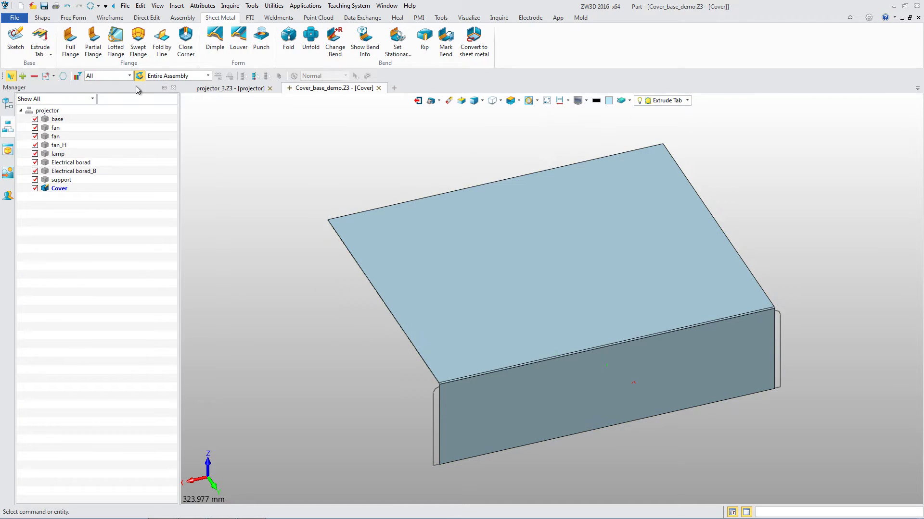
{"action": "left_click", "coordinate": [40, 42]}
{"action": "left_click", "coordinate": [436, 409]}
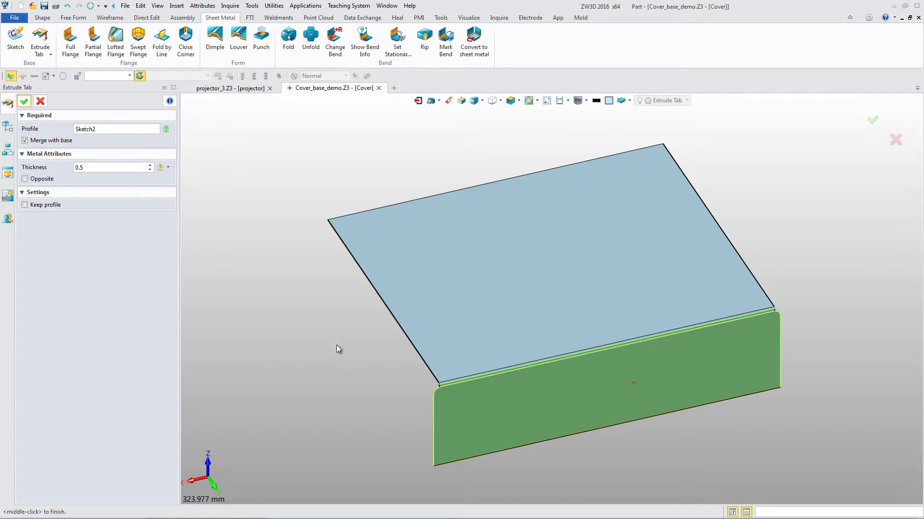
{"action": "left_click", "coordinate": [24, 102]}
{"action": "left_click", "coordinate": [548, 103]}
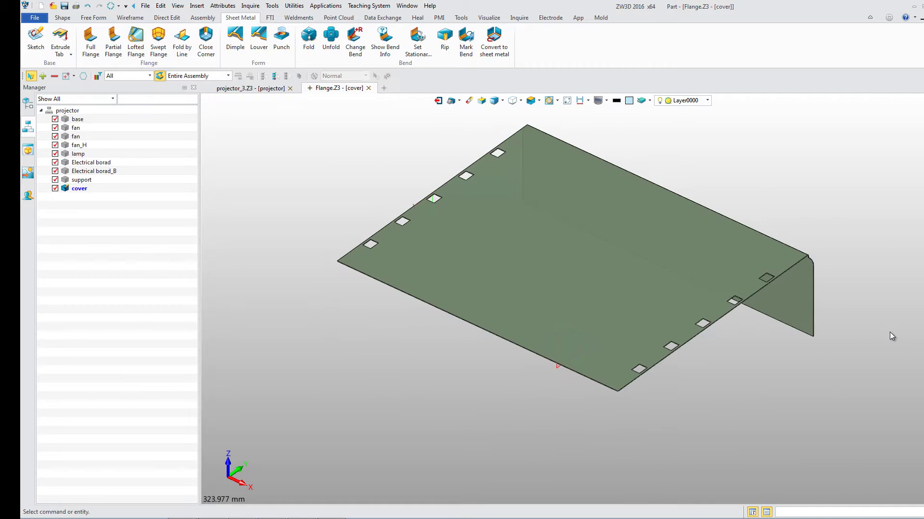
{"action": "scroll", "coordinate": [889, 332], "scroll_direction": "up", "scroll_amount": 4}
Add a partial flange on the right edge and a full flange on the lower edge.
{"action": "left_click", "coordinate": [113, 40]}
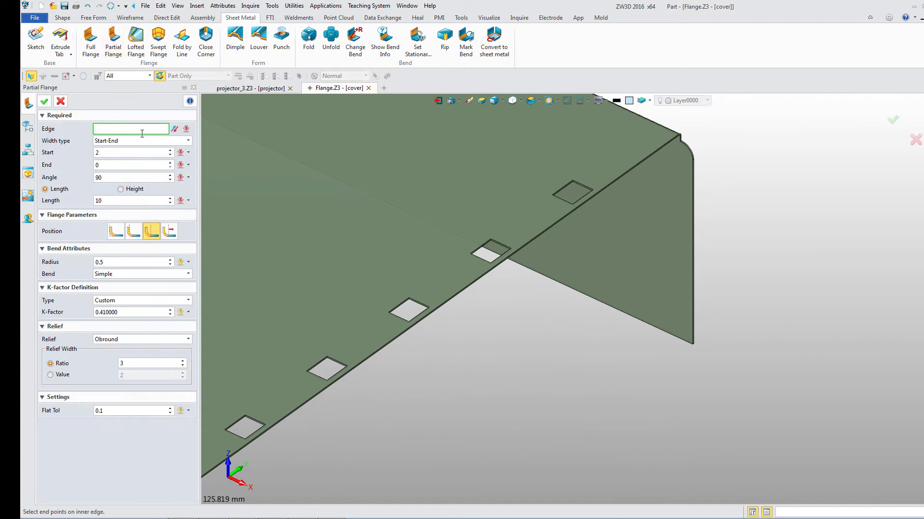
{"action": "left_click", "coordinate": [693, 236]}
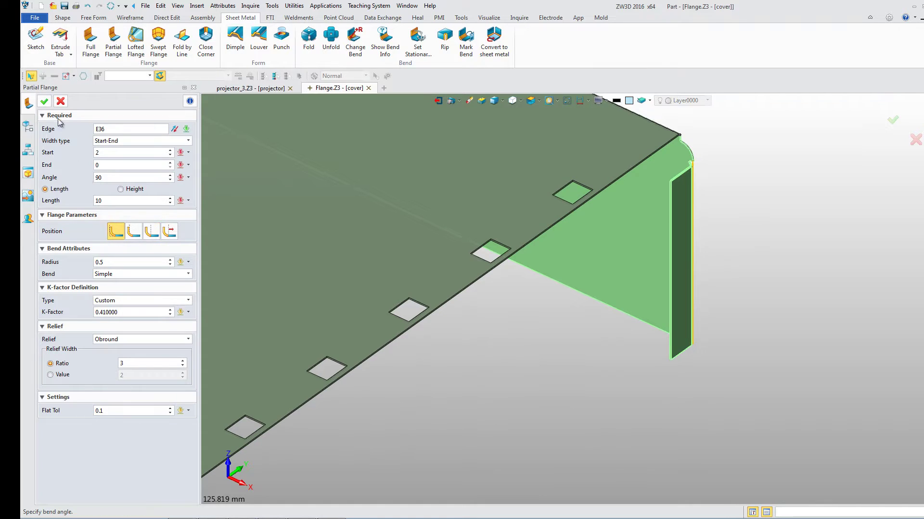
{"action": "left_click", "coordinate": [44, 101]}
{"action": "left_click", "coordinate": [90, 39]}
{"action": "left_click", "coordinate": [585, 295]}
{"action": "left_click", "coordinate": [151, 195]}
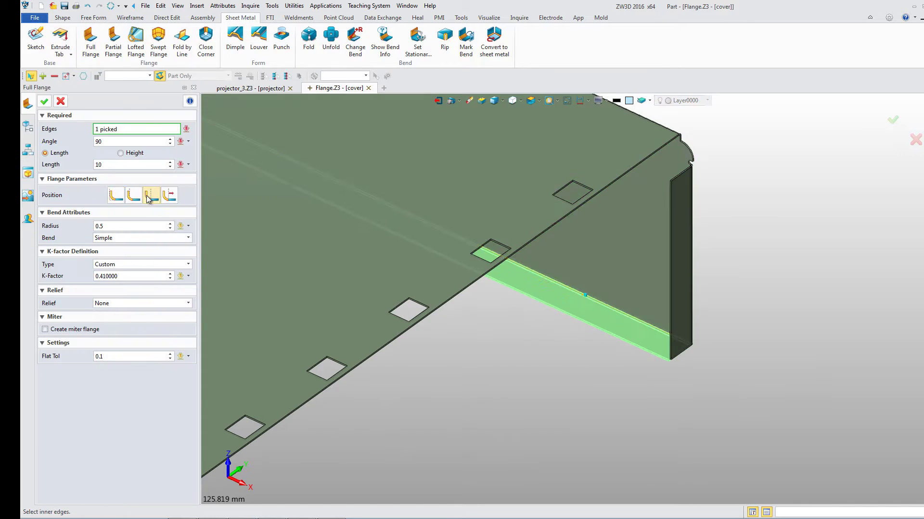
{"action": "left_click", "coordinate": [44, 101]}
From saved view 3, close the corner between bends F64 and F73.
{"action": "left_click", "coordinate": [28, 149]}
{"action": "double_click", "coordinate": [70, 134]}
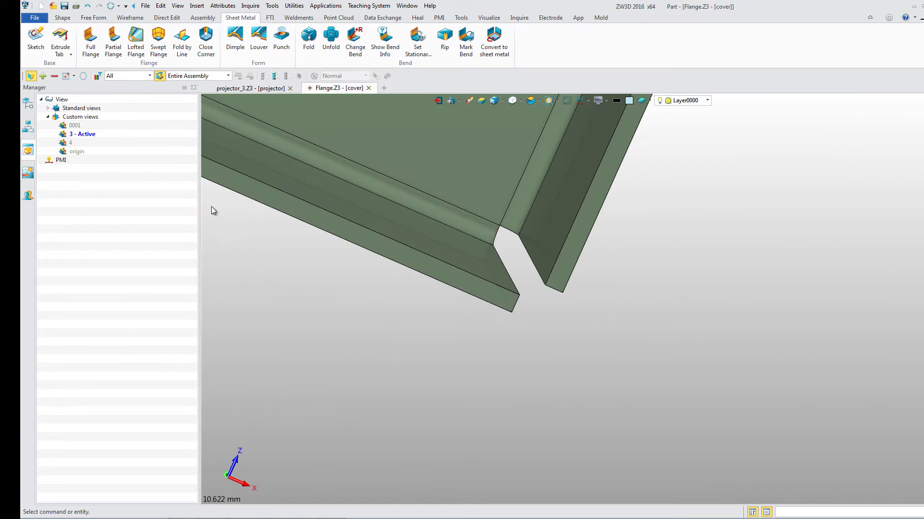
{"action": "left_click", "coordinate": [206, 40]}
{"action": "left_click", "coordinate": [477, 226]}
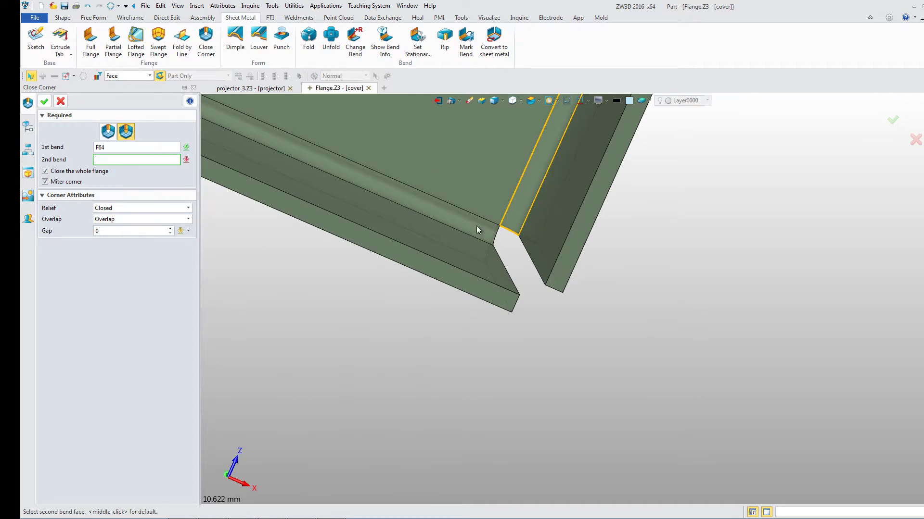
{"action": "left_click", "coordinate": [44, 102]}
Add an S-bend partial flange on the square hole's edge.
{"action": "double_click", "coordinate": [52, 213]}
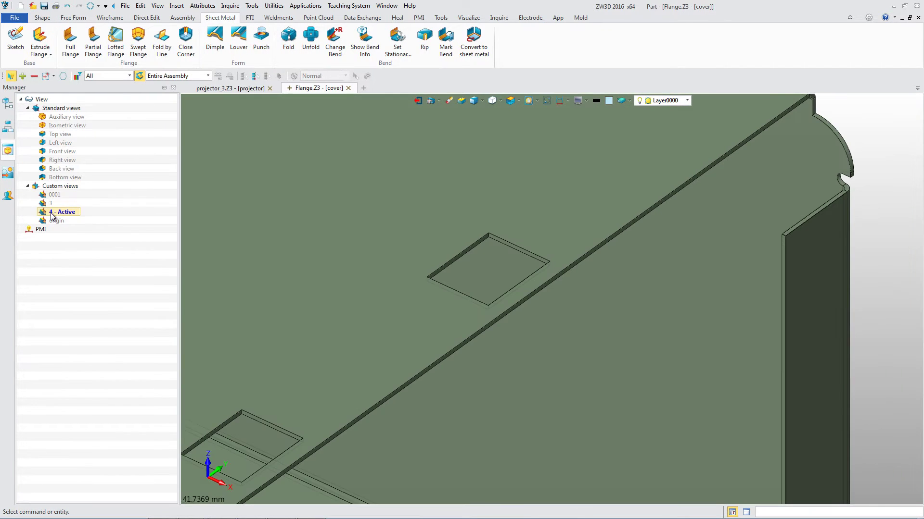
{"action": "left_click", "coordinate": [93, 47]}
{"action": "left_click", "coordinate": [167, 274]}
{"action": "left_click", "coordinate": [119, 286]}
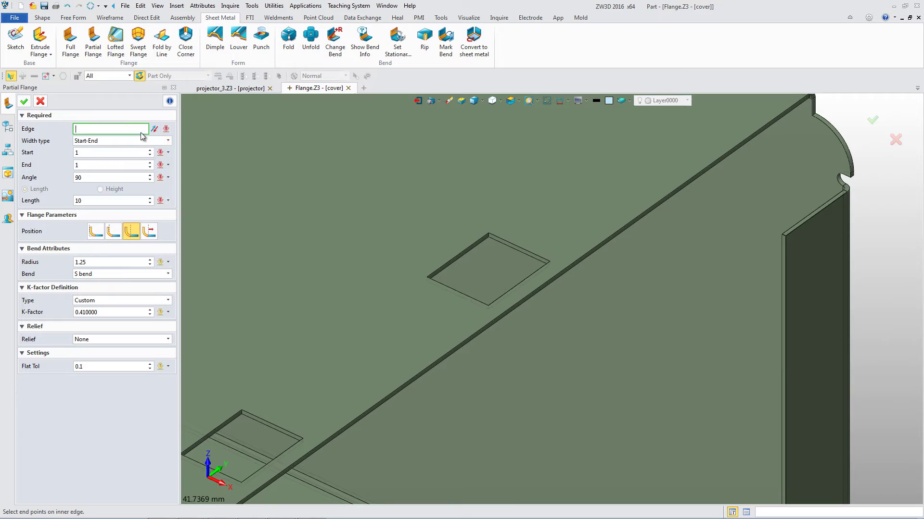
{"action": "left_click", "coordinate": [489, 245]}
{"action": "left_click", "coordinate": [24, 102]}
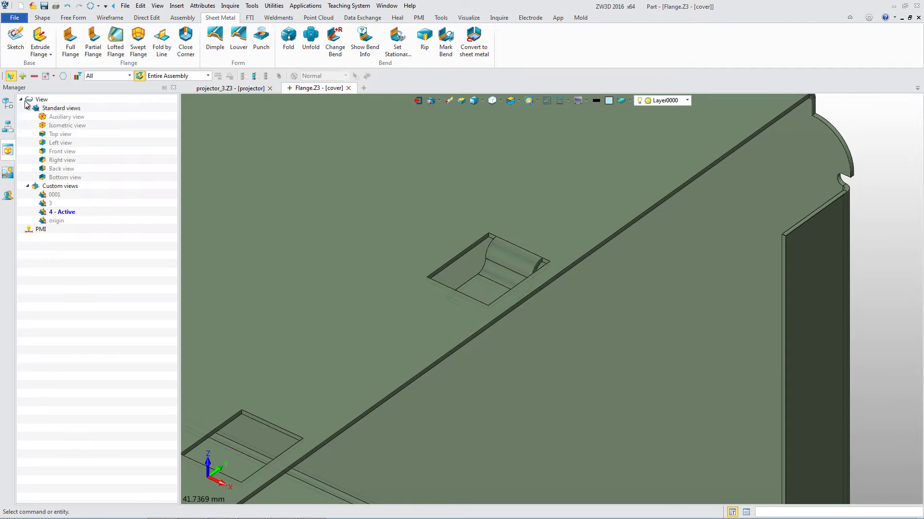
Cut a section view through the flange cover.
{"action": "left_click", "coordinate": [139, 76]}
{"action": "left_click", "coordinate": [499, 17]}
{"action": "left_click", "coordinate": [579, 39]}
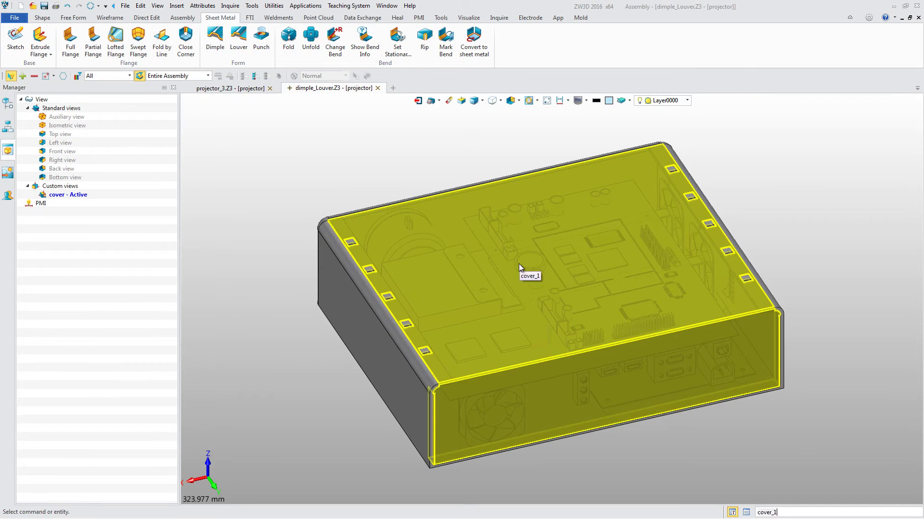
Open the cover alone and add a dimple on its front face, on the dimple layer.
{"action": "double_click", "coordinate": [519, 264]}
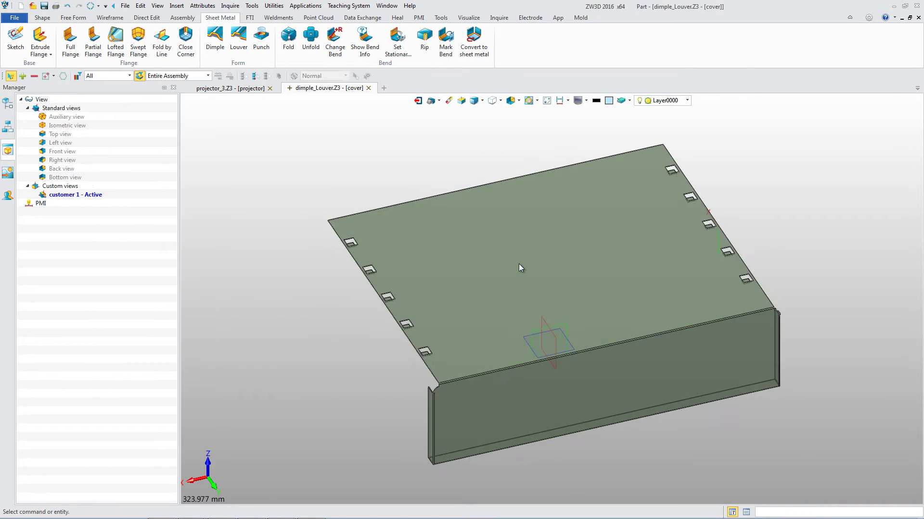
{"action": "key", "text": "ctrl+1"}
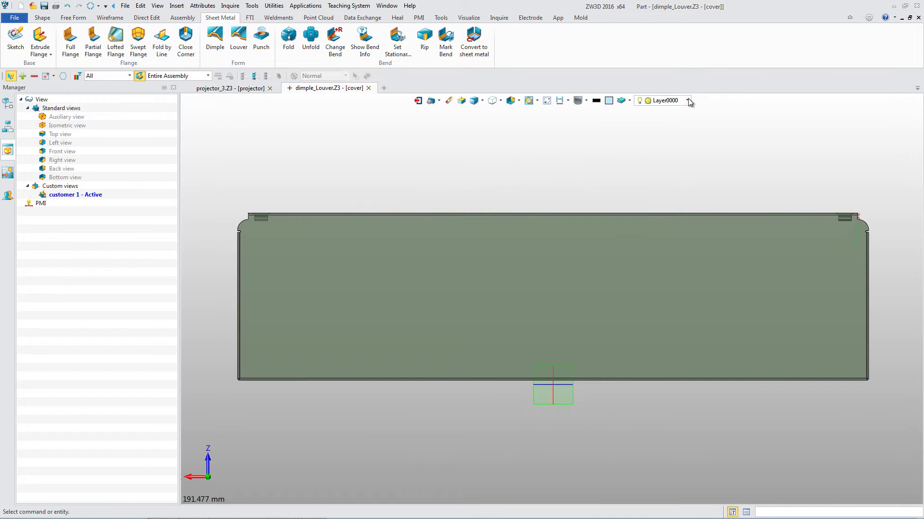
{"action": "left_click", "coordinate": [688, 100]}
{"action": "left_click", "coordinate": [677, 116]}
{"action": "left_click", "coordinate": [215, 40]}
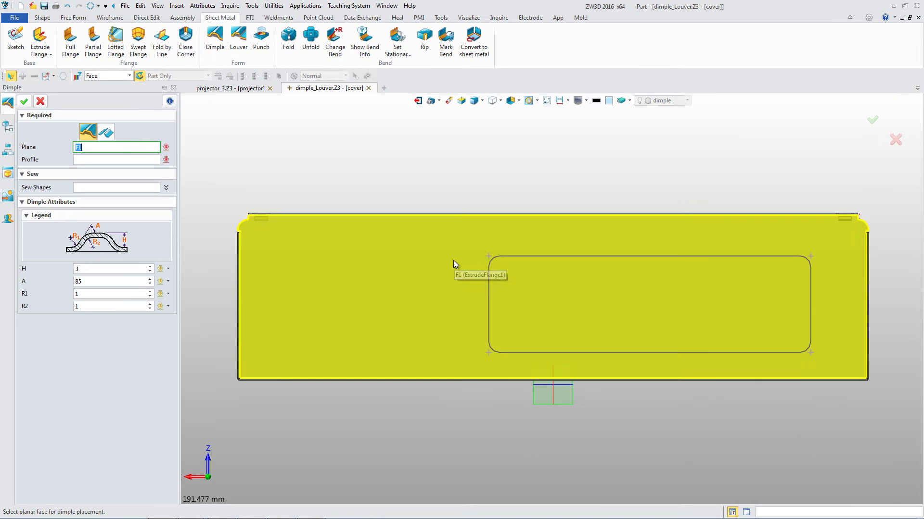
{"action": "left_click", "coordinate": [453, 264]}
{"action": "left_click", "coordinate": [24, 102]}
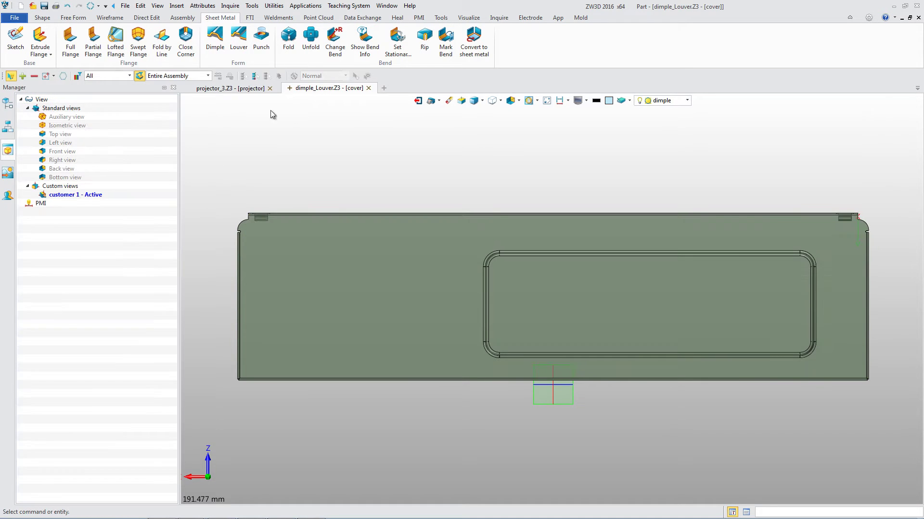
On the louver layer, add a flipped louver on the front face.
{"action": "left_click", "coordinate": [687, 100]}
{"action": "left_click", "coordinate": [664, 126]}
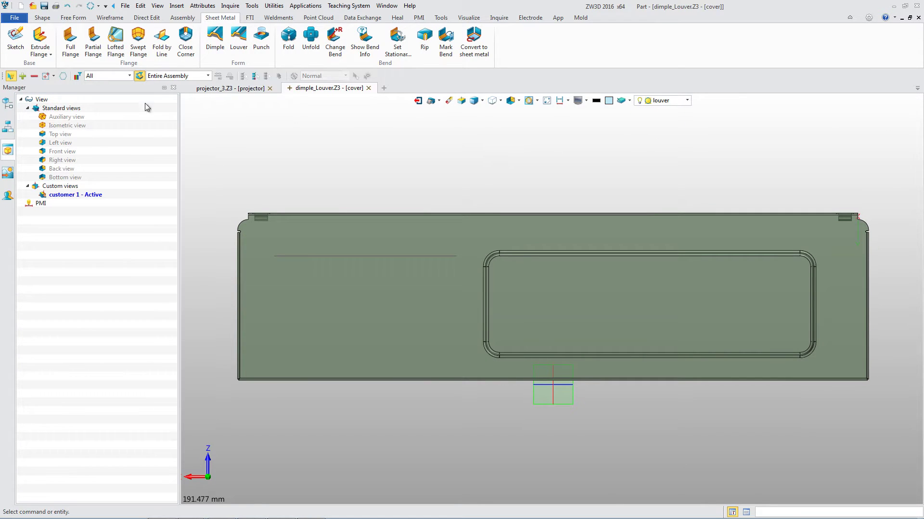
{"action": "left_click", "coordinate": [240, 50]}
{"action": "left_click", "coordinate": [364, 252]}
{"action": "left_click", "coordinate": [52, 314]}
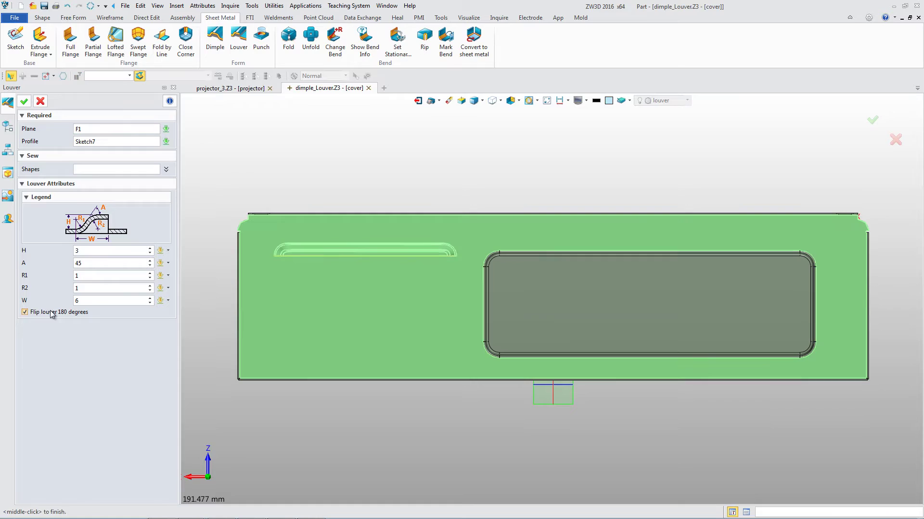
{"action": "left_click", "coordinate": [24, 101]}
Pattern the louver downward along -Z into six copies.
{"action": "left_click", "coordinate": [42, 17]}
{"action": "left_click", "coordinate": [644, 50]}
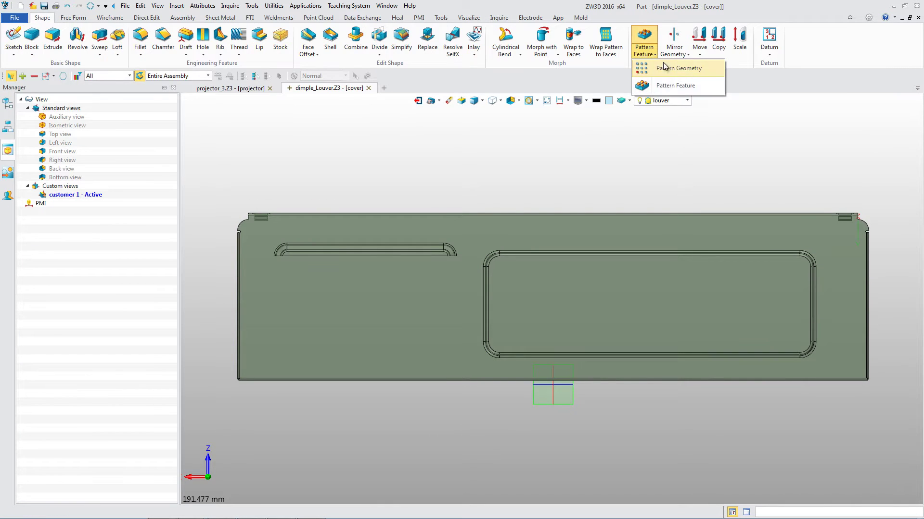
{"action": "left_click", "coordinate": [663, 86]}
{"action": "left_click", "coordinate": [357, 250]}
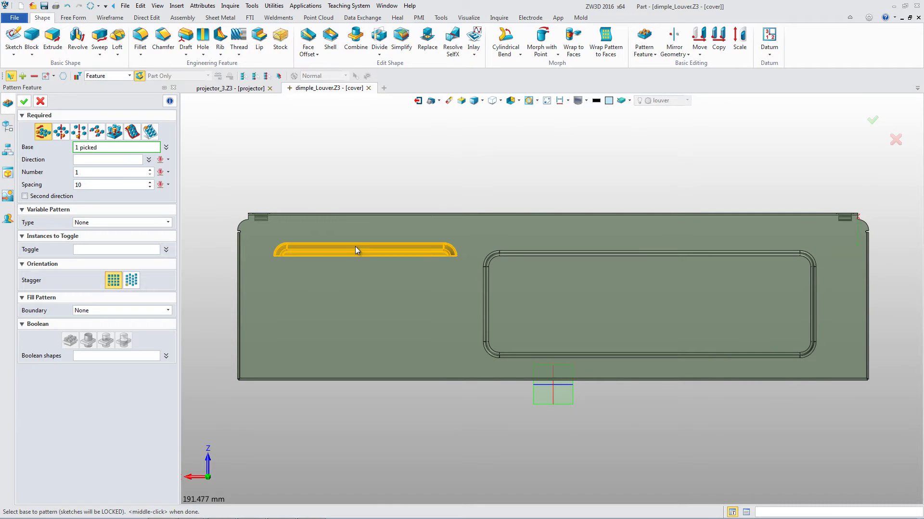
{"action": "middle_click", "coordinate": [142, 170]}
{"action": "middle_click", "coordinate": [152, 198]}
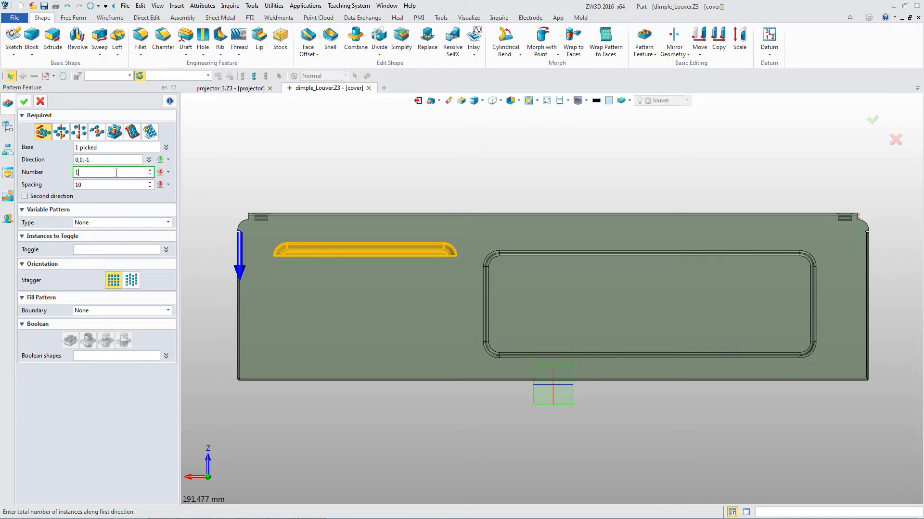
{"action": "key", "text": "Return"}
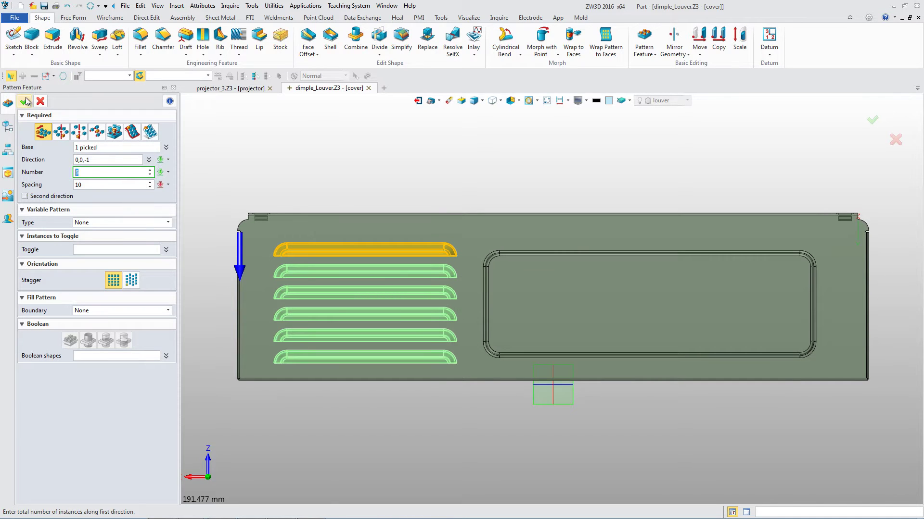
{"action": "left_click", "coordinate": [25, 101]}
Add an oblong dimple from the sketch on the cover's top face.
{"action": "double_click", "coordinate": [76, 195]}
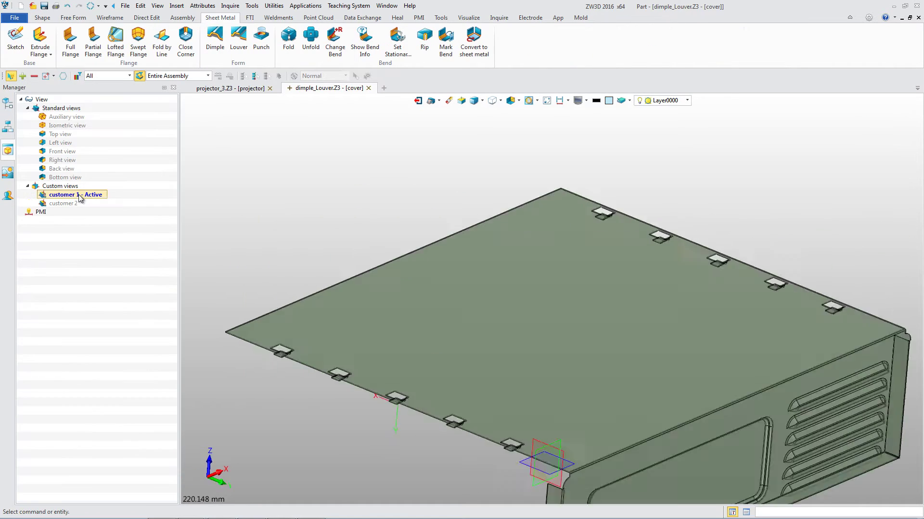
{"action": "left_click", "coordinate": [677, 101]}
{"action": "left_click", "coordinate": [215, 40]}
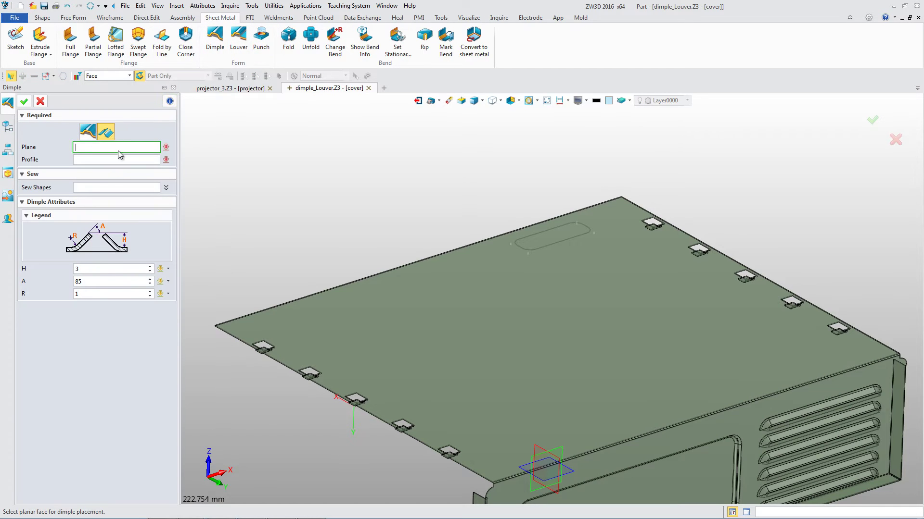
{"action": "left_click", "coordinate": [561, 249]}
{"action": "left_click", "coordinate": [511, 253]}
{"action": "left_click", "coordinate": [25, 102]}
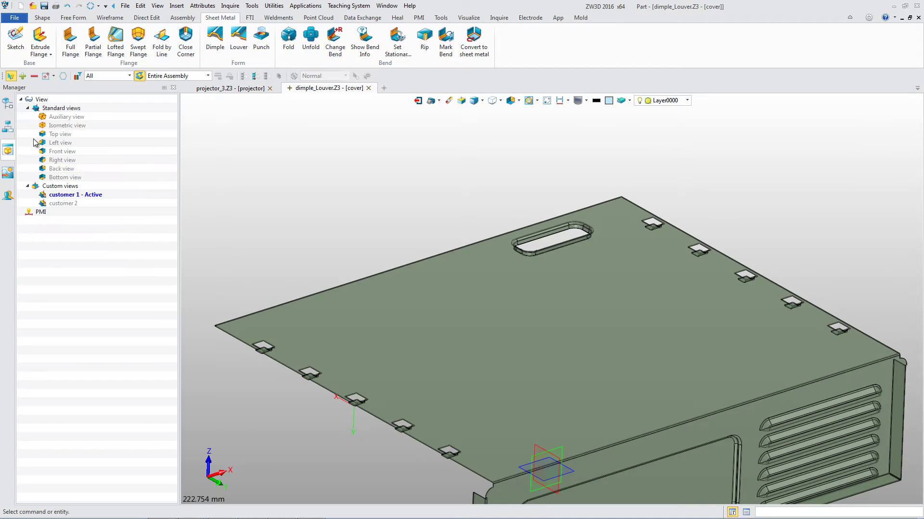
Make the projector assembly active from the component tree.
{"action": "double_click", "coordinate": [60, 204]}
{"action": "left_click", "coordinate": [8, 127]}
{"action": "double_click", "coordinate": [36, 111]}
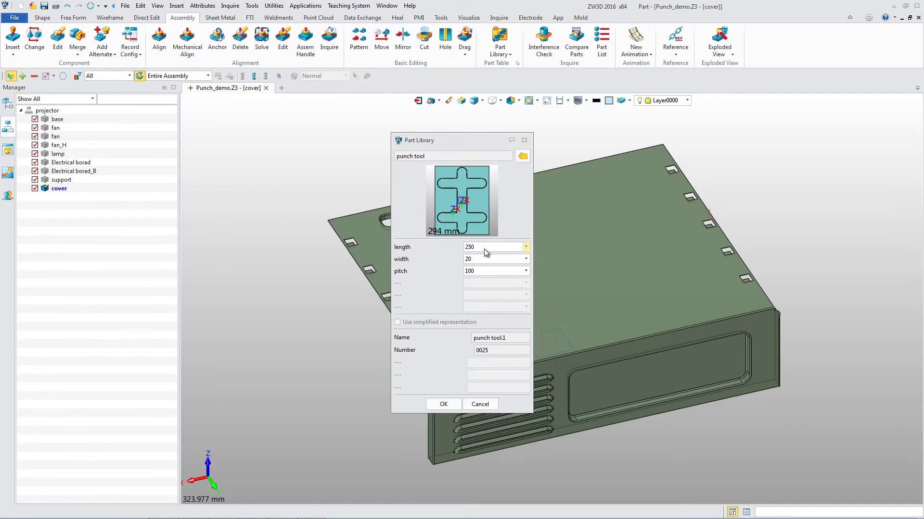
Place the punch tool part from the Part Library onto the cover.
{"action": "left_click", "coordinate": [484, 249]}
{"action": "left_click", "coordinate": [485, 320]}
{"action": "left_click", "coordinate": [443, 404]}
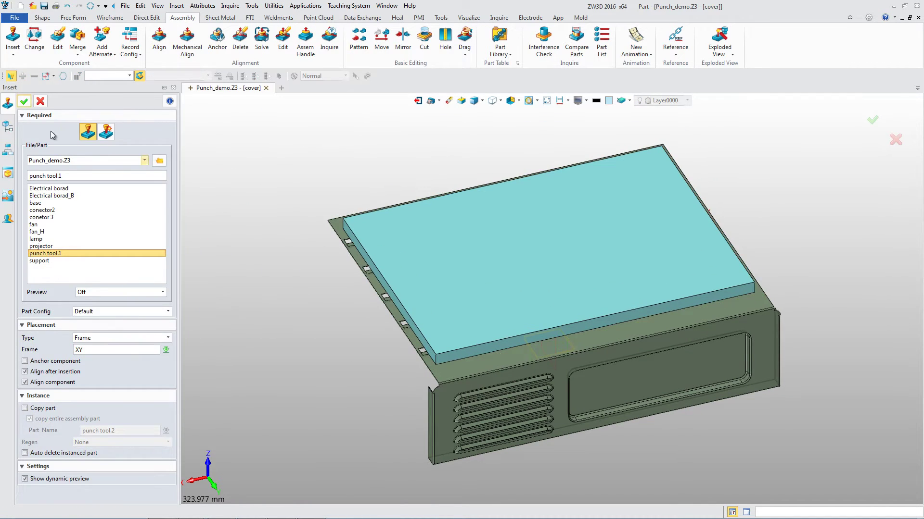
{"action": "left_click", "coordinate": [24, 101]}
Punch the tool shape into the cover, then import support.dwg.
{"action": "left_click", "coordinate": [261, 40]}
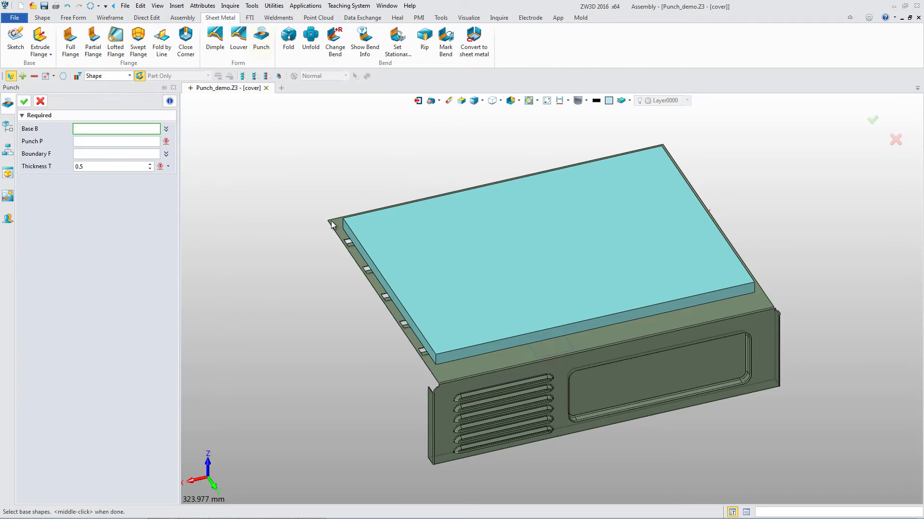
{"action": "left_click", "coordinate": [422, 249]}
{"action": "left_click", "coordinate": [23, 101]}
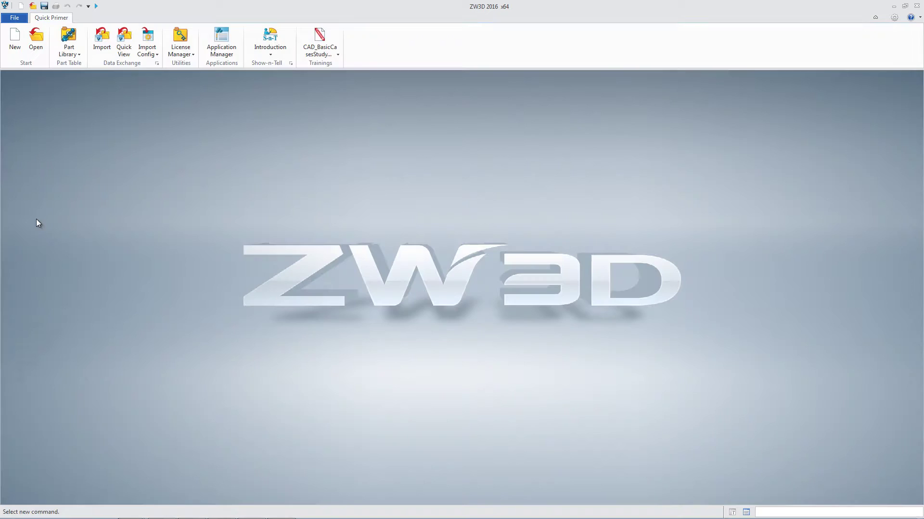
{"action": "left_click", "coordinate": [829, 469]}
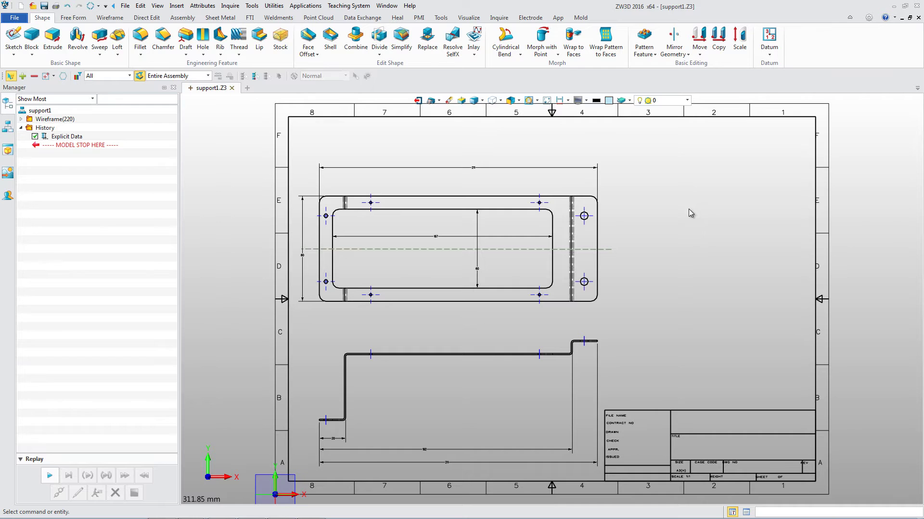
{"action": "left_click", "coordinate": [699, 43]}
Rotate the front view curves 90° about the X axis to stand upright.
{"action": "left_click", "coordinate": [732, 84]}
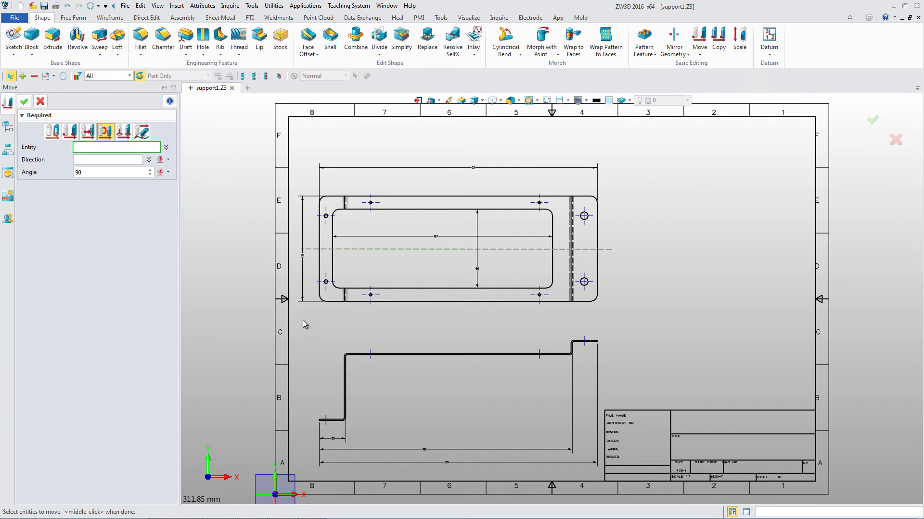
{"action": "left_click_drag", "start_coordinate": [302, 319], "coordinate": [598, 468]}
{"action": "middle_click", "coordinate": [608, 483]}
{"action": "left_click", "coordinate": [332, 421]}
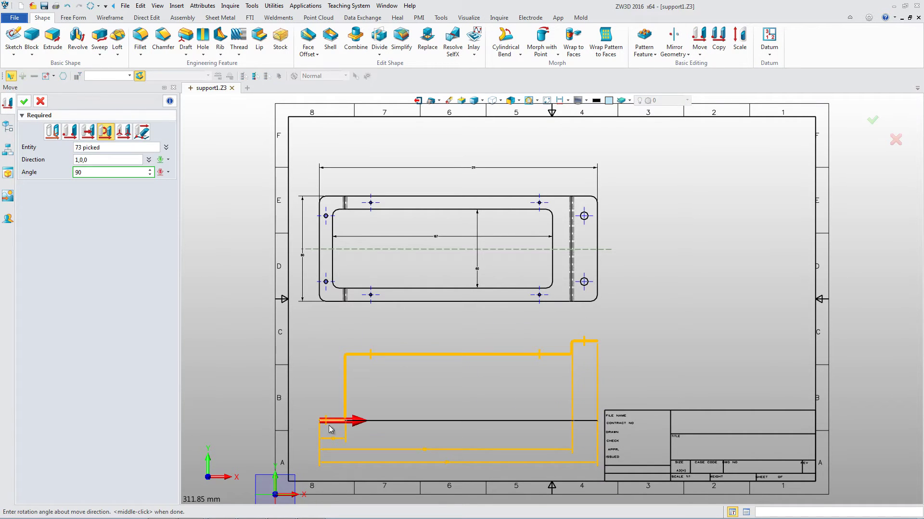
{"action": "left_click", "coordinate": [24, 102]}
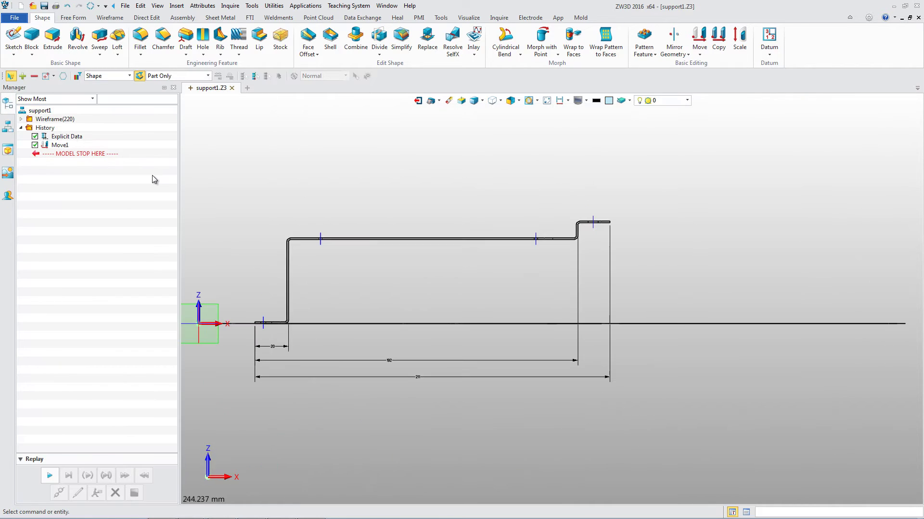
Extrude the front view's bent profile curves into the base solid.
{"action": "left_click", "coordinate": [52, 40]}
{"action": "left_click", "coordinate": [166, 128]}
{"action": "left_click", "coordinate": [233, 175]}
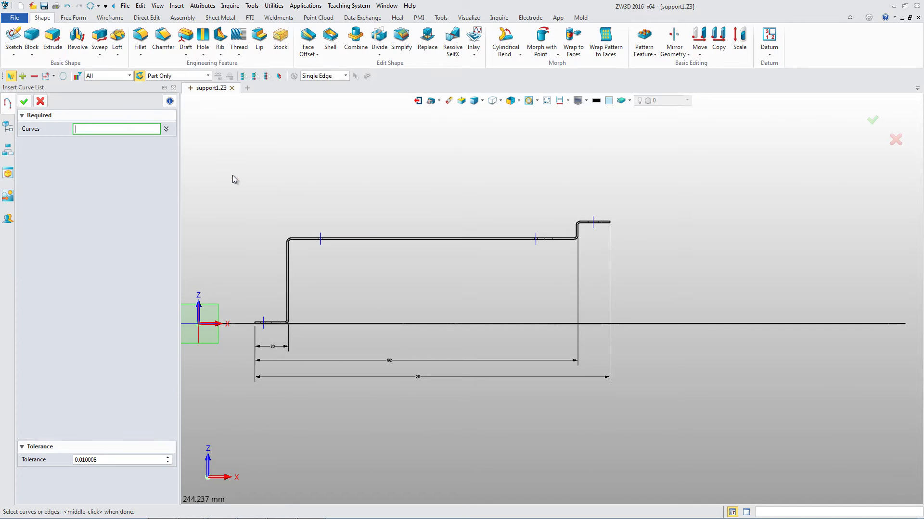
{"action": "left_click_drag", "start_coordinate": [233, 167], "coordinate": [579, 351]}
{"action": "middle_click", "coordinate": [342, 198]}
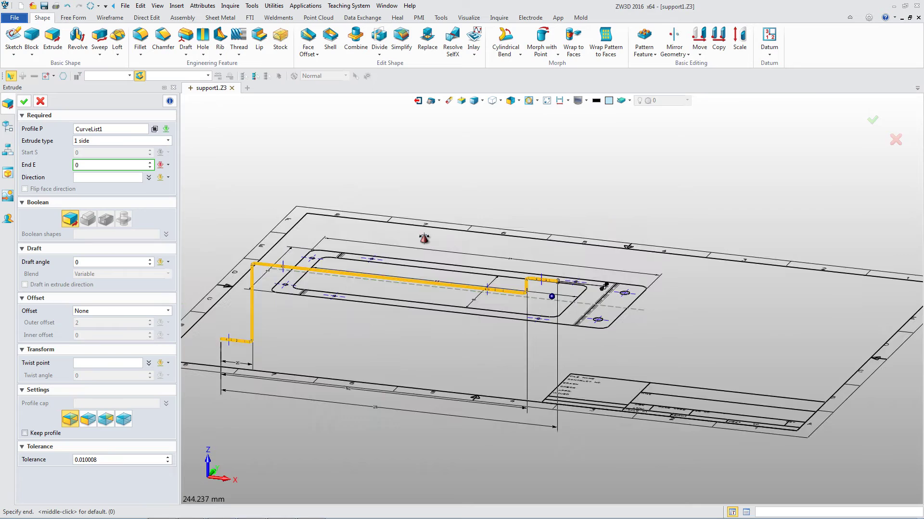
{"action": "left_click", "coordinate": [24, 101]}
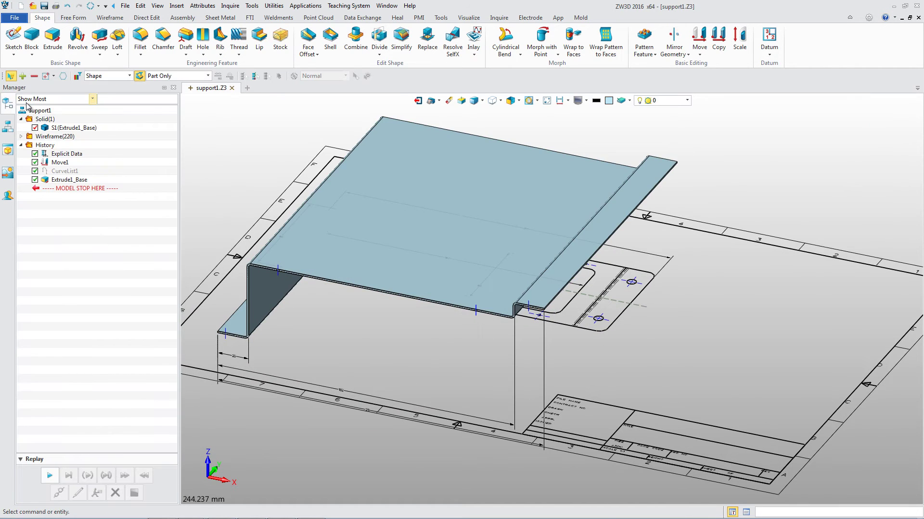
Extrude the top view outline and holes 117 as an intersect.
{"action": "left_click", "coordinate": [52, 40]}
{"action": "left_click", "coordinate": [165, 128]}
{"action": "left_click", "coordinate": [246, 179]}
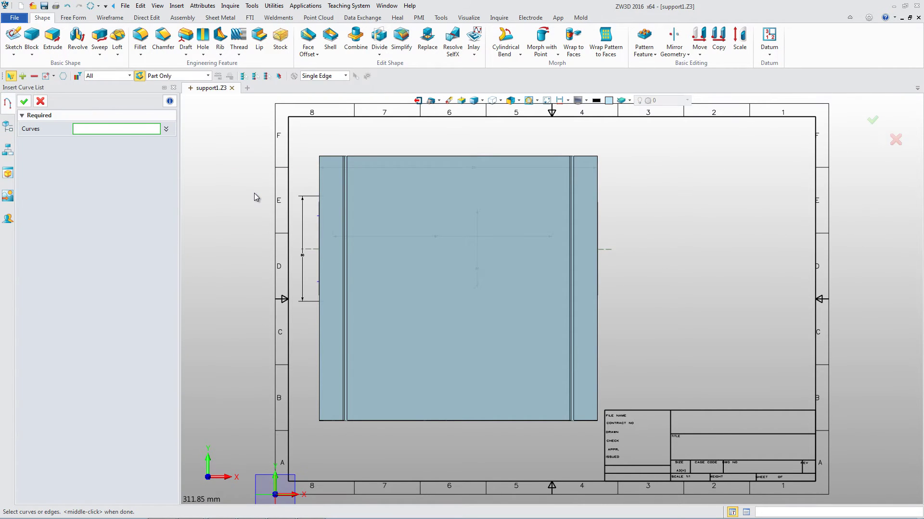
{"action": "left_click_drag", "start_coordinate": [251, 159], "coordinate": [631, 337]}
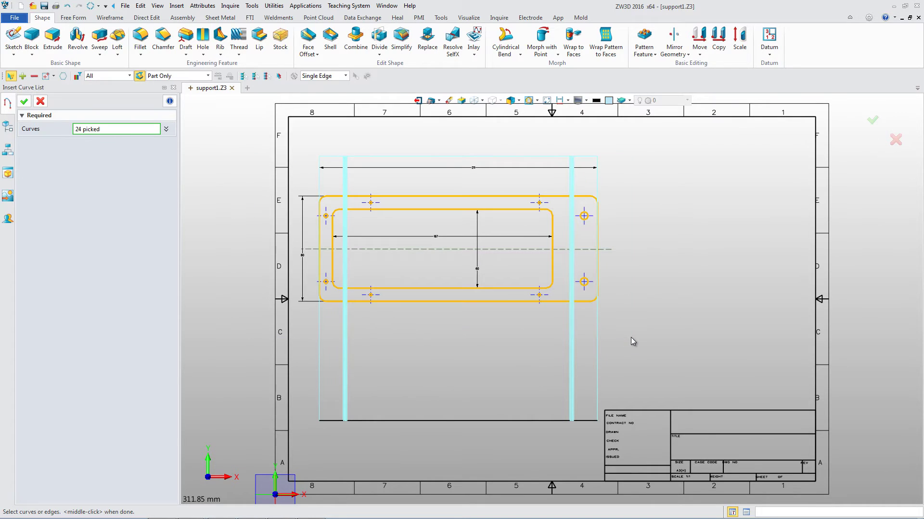
{"action": "left_click", "coordinate": [23, 101]}
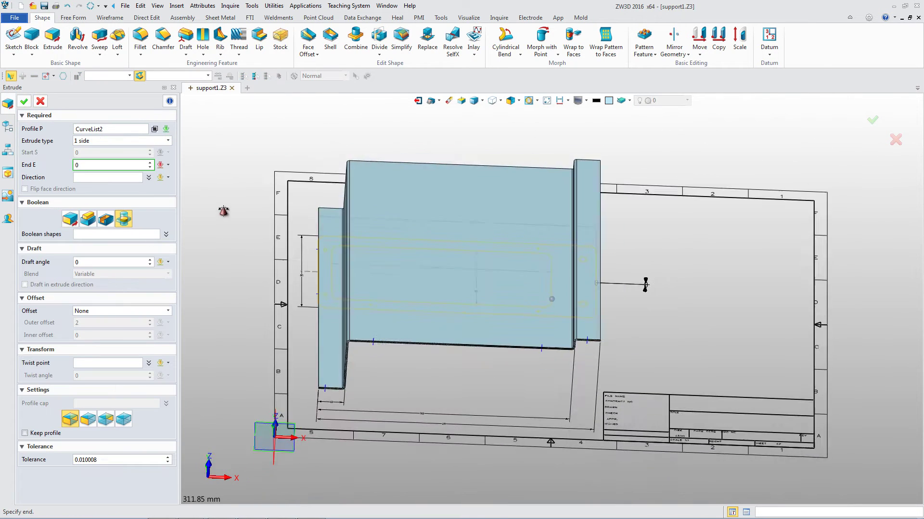
{"action": "type", "text": "117"}
{"action": "key", "text": "Return"}
{"action": "left_click", "coordinate": [24, 102]}
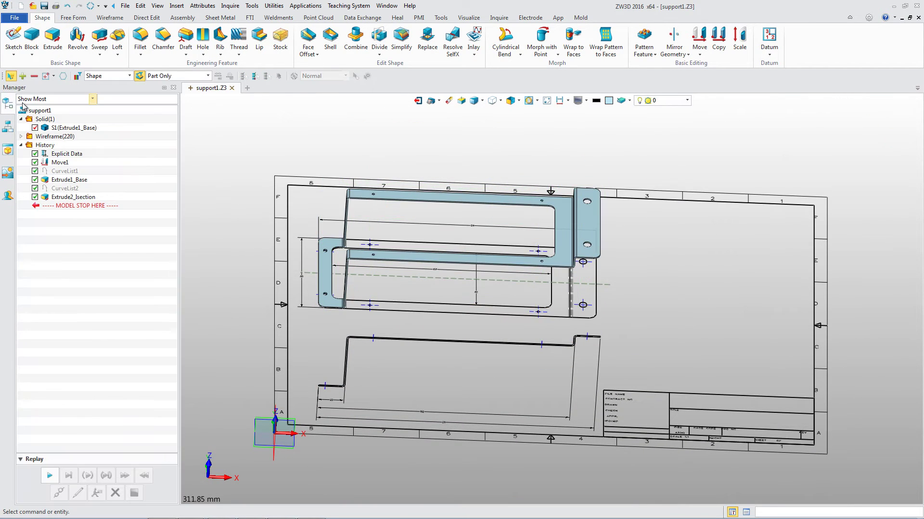
Hide the drawing and wireframe view layers and show the bracket isometrically.
{"action": "left_click", "coordinate": [687, 101]}
{"action": "left_click", "coordinate": [640, 141]}
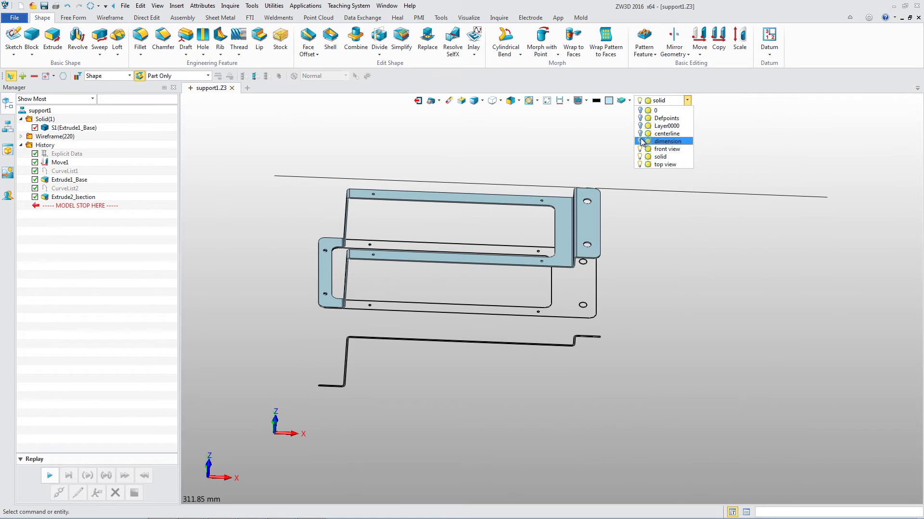
{"action": "left_click", "coordinate": [639, 165]}
{"action": "left_click", "coordinate": [644, 183]}
{"action": "key", "text": "ctrl+Home"}
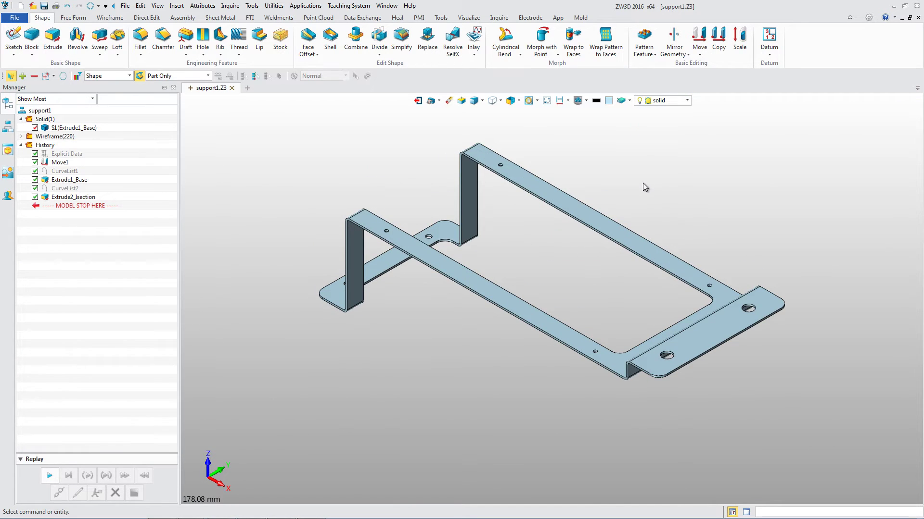
{"action": "left_click", "coordinate": [220, 17]}
Convert the bracket to sheet metal by marking bends, then check a bend's radius and angle.
{"action": "left_click", "coordinate": [474, 42]}
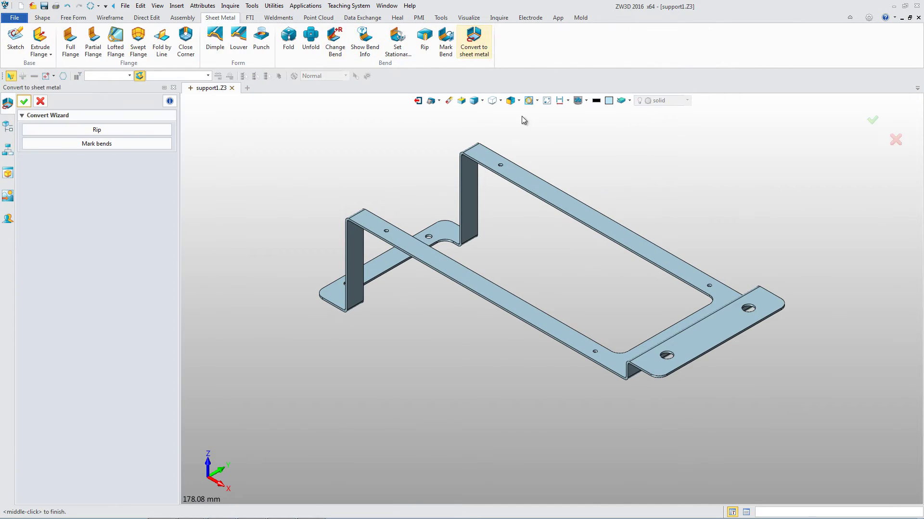
{"action": "left_click", "coordinate": [169, 144]}
{"action": "middle_click", "coordinate": [221, 103]}
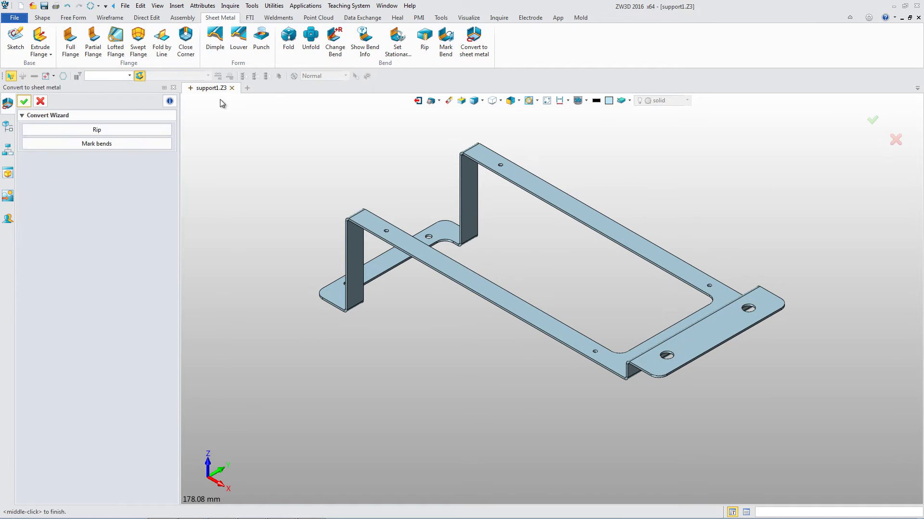
{"action": "left_click", "coordinate": [365, 42]}
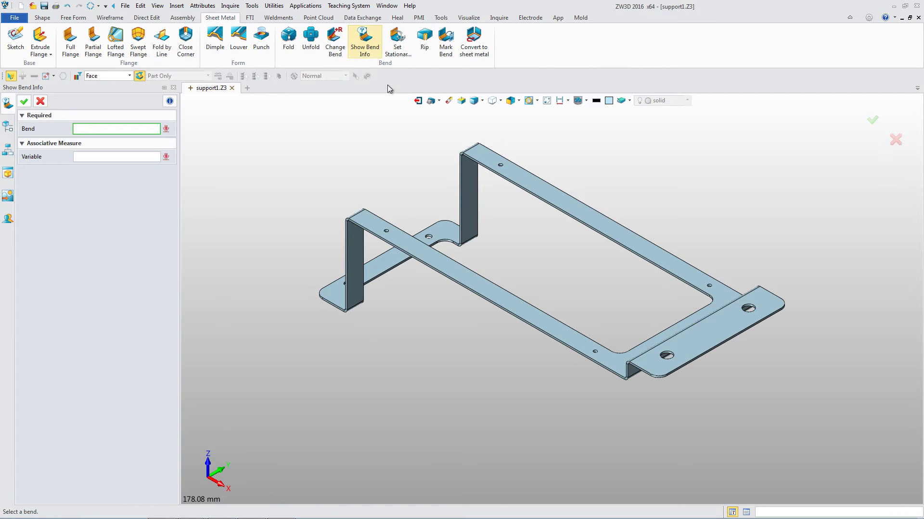
{"action": "left_click", "coordinate": [632, 382]}
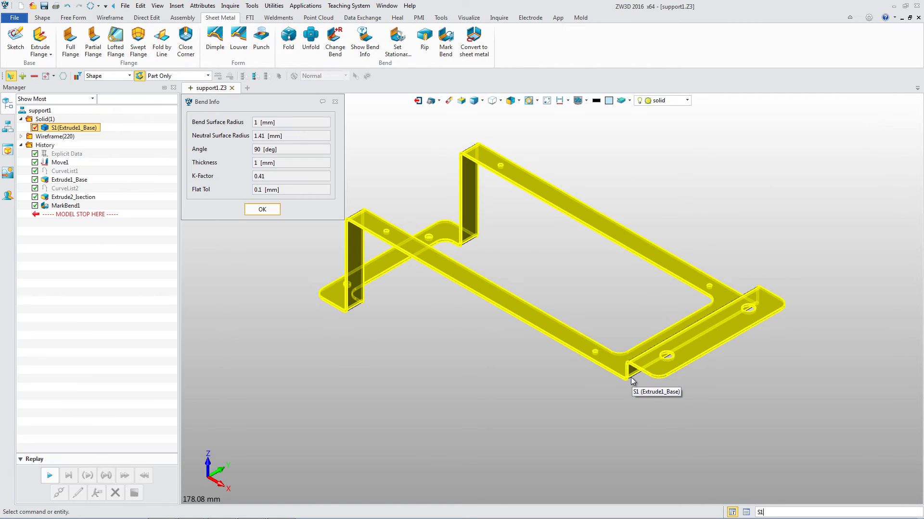
{"action": "left_click", "coordinate": [265, 209]}
Unfold the bracket about a stationary face and view the flat pattern from the top.
{"action": "left_click", "coordinate": [311, 38]}
{"action": "left_click", "coordinate": [700, 330]}
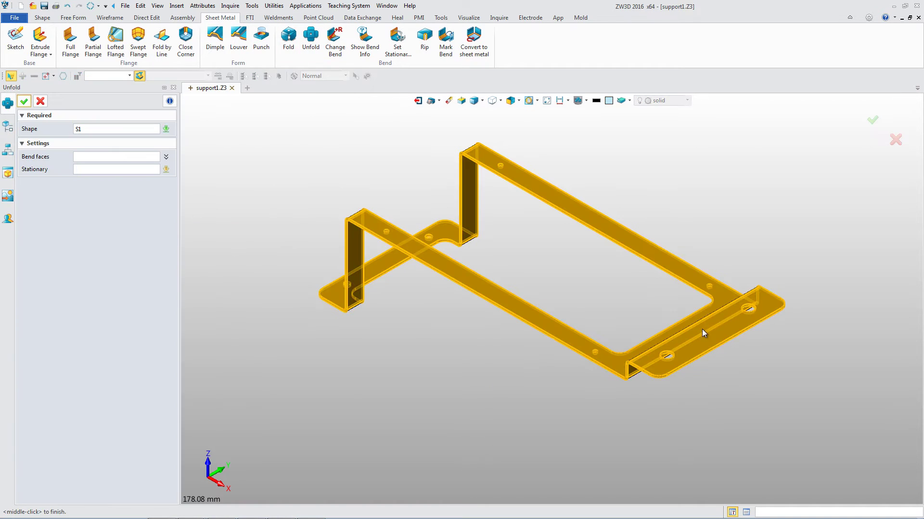
{"action": "middle_click", "coordinate": [718, 212]}
{"action": "key", "text": "ctrl+Up"}
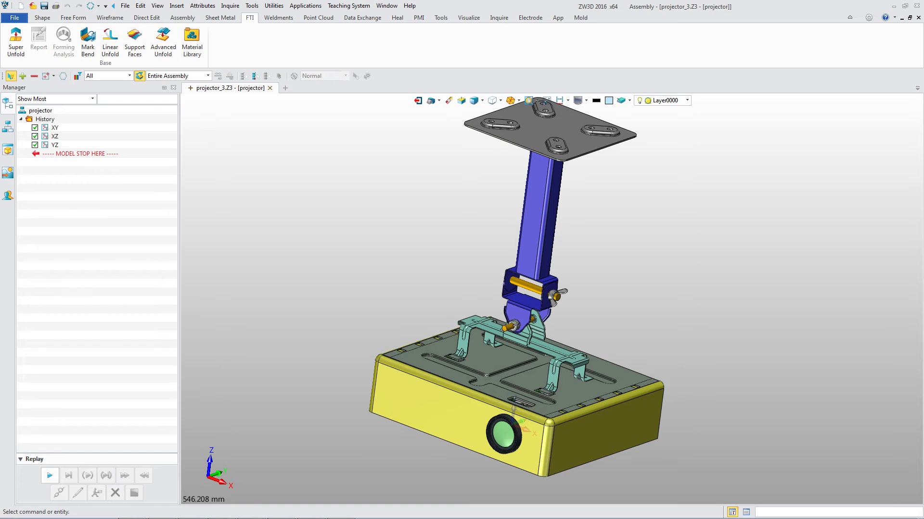
Open the feet part, Super Unfold all its faces, and blank the original formed body.
{"action": "double_click", "coordinate": [155, 197]}
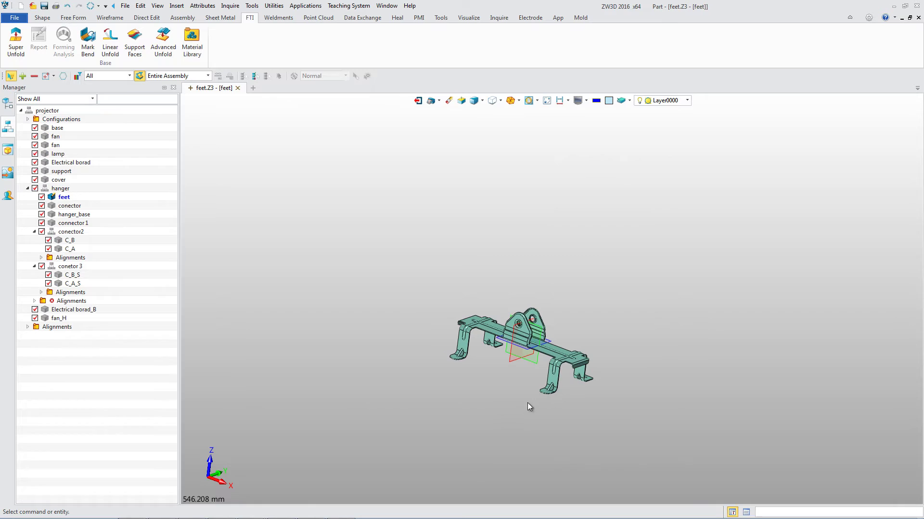
{"action": "scroll", "coordinate": [415, 436], "scroll_direction": "up", "scroll_amount": 3}
{"action": "scroll", "coordinate": [270, 477], "scroll_direction": "up", "scroll_amount": 3}
{"action": "left_click", "coordinate": [15, 43]}
{"action": "key", "text": "ctrl+a"}
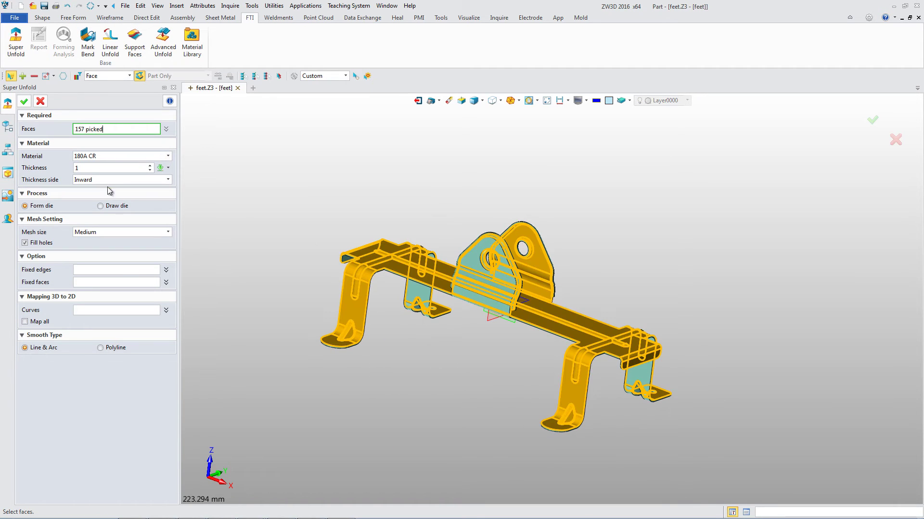
{"action": "left_click", "coordinate": [25, 104]}
{"action": "key", "text": "Delete"}
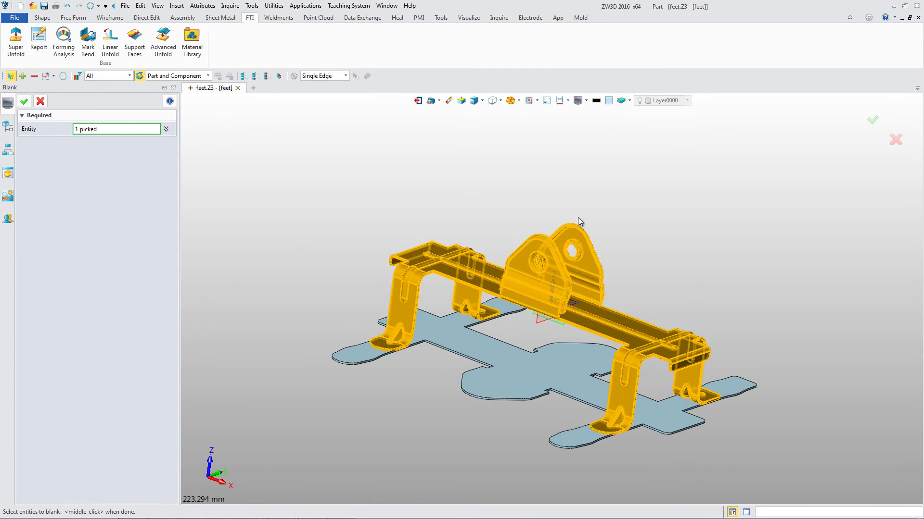
{"action": "middle_click", "coordinate": [578, 221]}
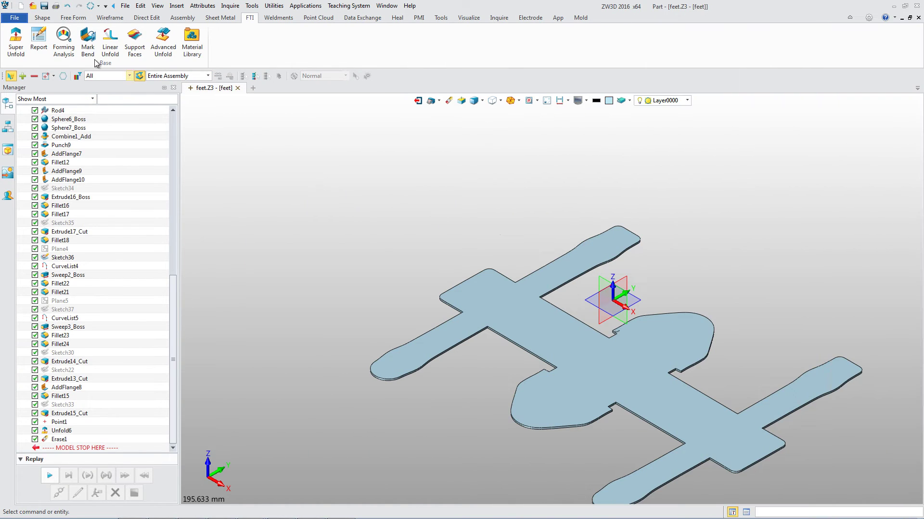
Show the feet's thickness strain and safety zone forming maps and rotate to inspect them.
{"action": "left_click", "coordinate": [64, 51]}
{"action": "left_click", "coordinate": [25, 138]}
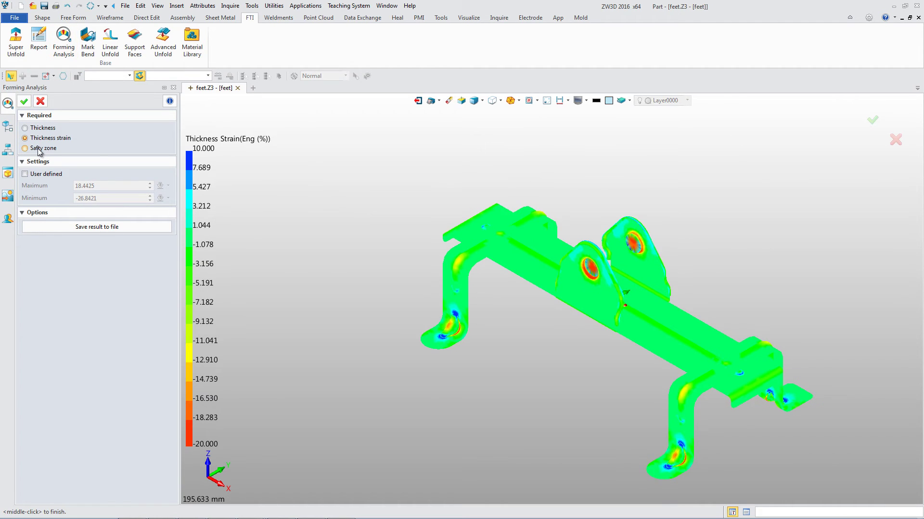
{"action": "left_click", "coordinate": [40, 150]}
{"action": "right_click_drag", "start_coordinate": [375, 178], "coordinate": [667, 184]}
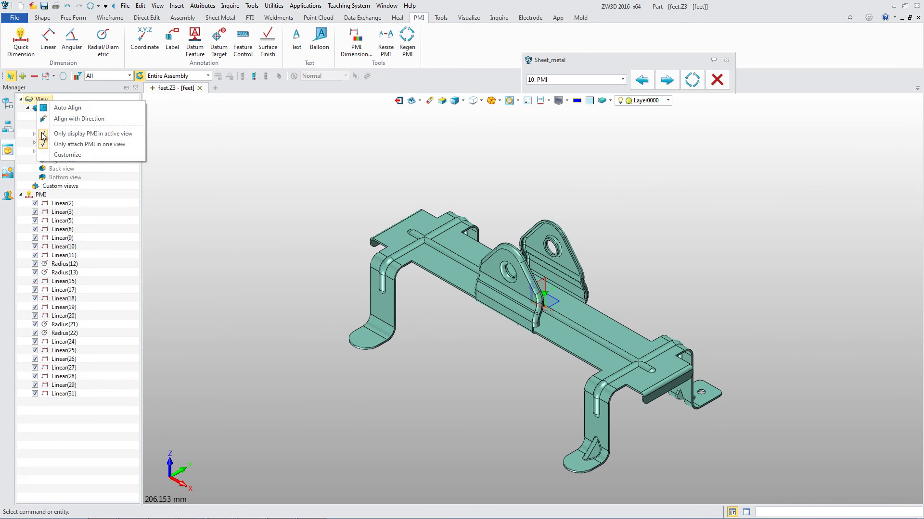
Show PMI dimensions, then place a dimensioned side view and a shaded isometric view.
{"action": "left_click", "coordinate": [42, 136]}
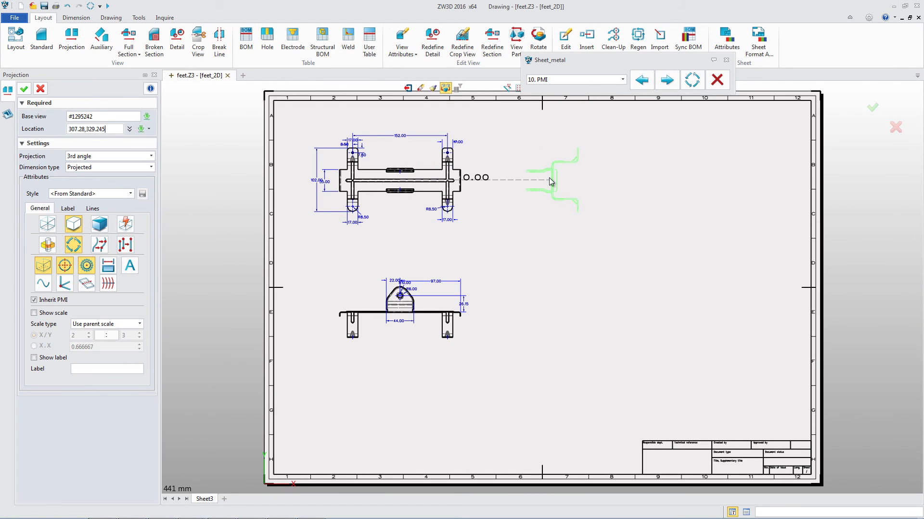
{"action": "left_click", "coordinate": [551, 182]}
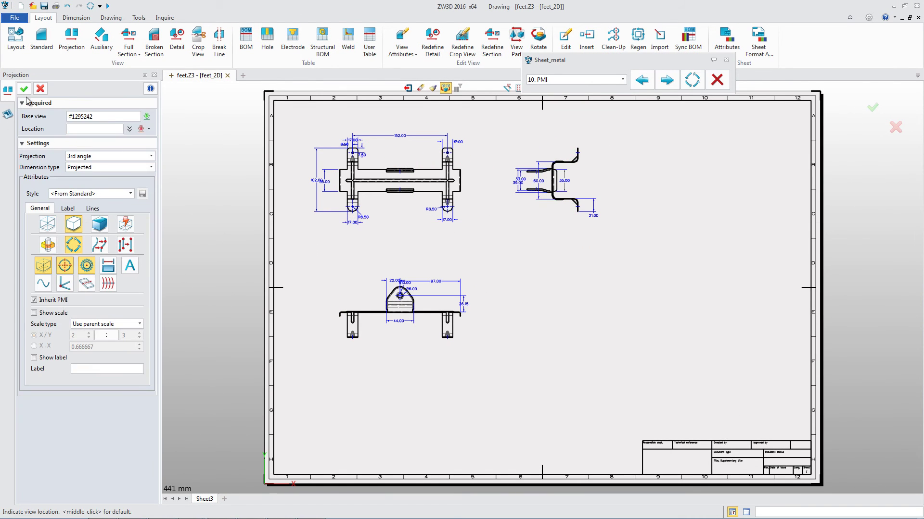
{"action": "left_click", "coordinate": [40, 40]}
{"action": "left_click", "coordinate": [100, 293]}
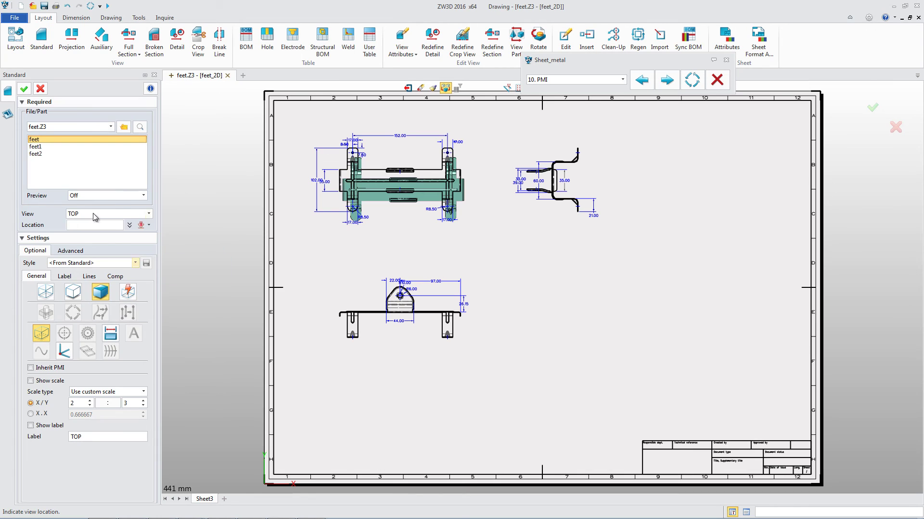
{"action": "left_click", "coordinate": [149, 213]}
{"action": "left_click", "coordinate": [101, 269]}
{"action": "left_click", "coordinate": [722, 180]}
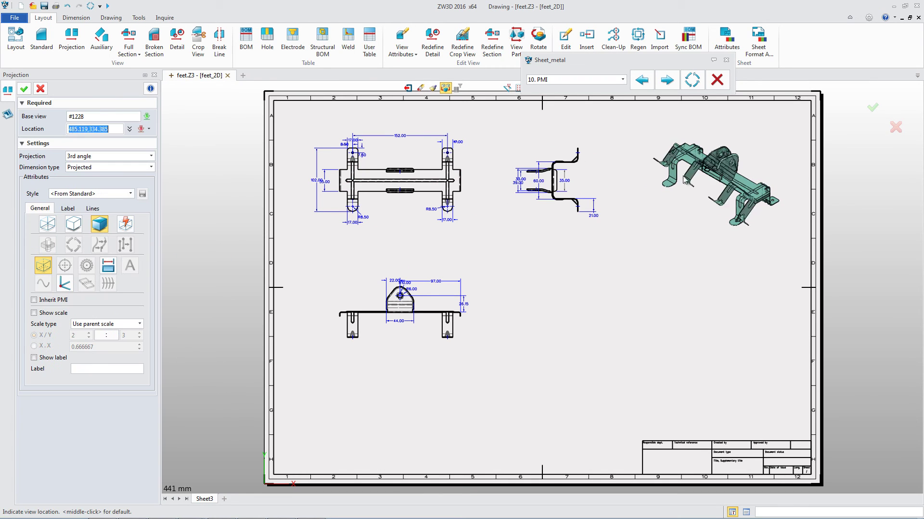
Place the flat pattern view with bend notes and finish adding views.
{"action": "left_click", "coordinate": [41, 40]}
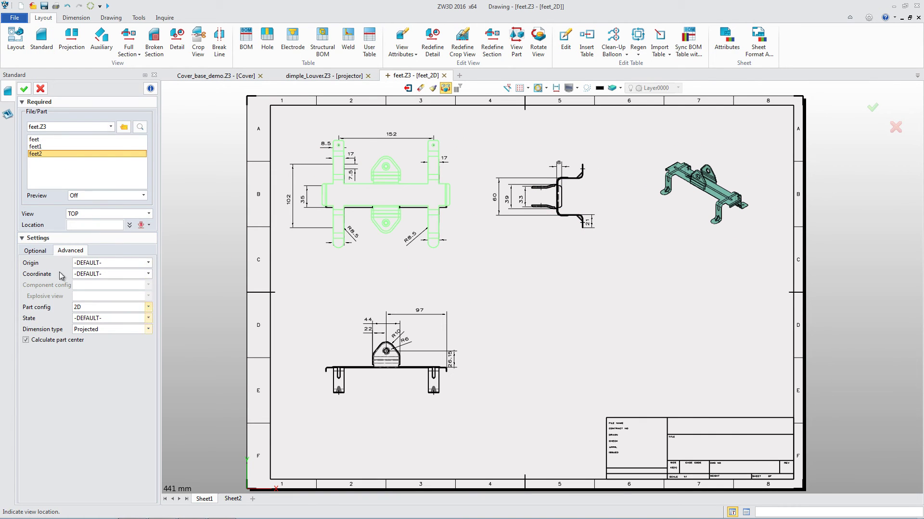
{"action": "left_click", "coordinate": [652, 343]}
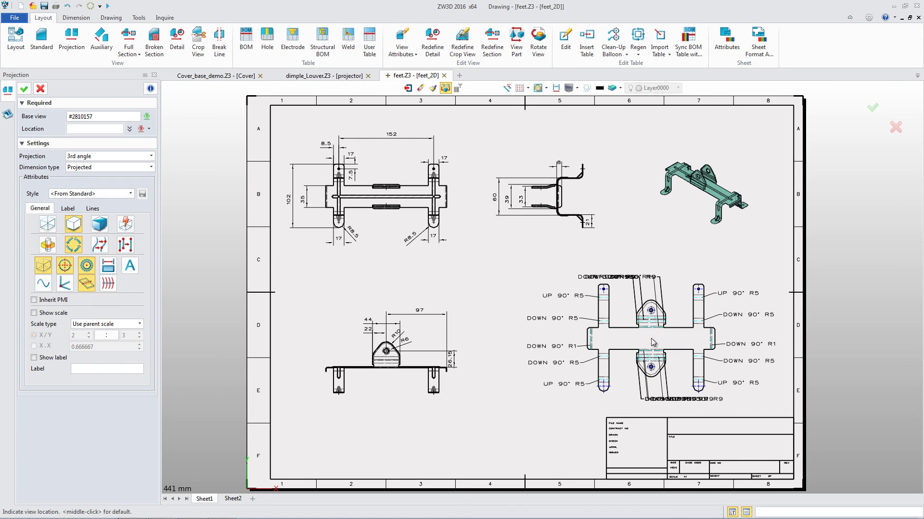
{"action": "middle_click", "coordinate": [652, 343]}
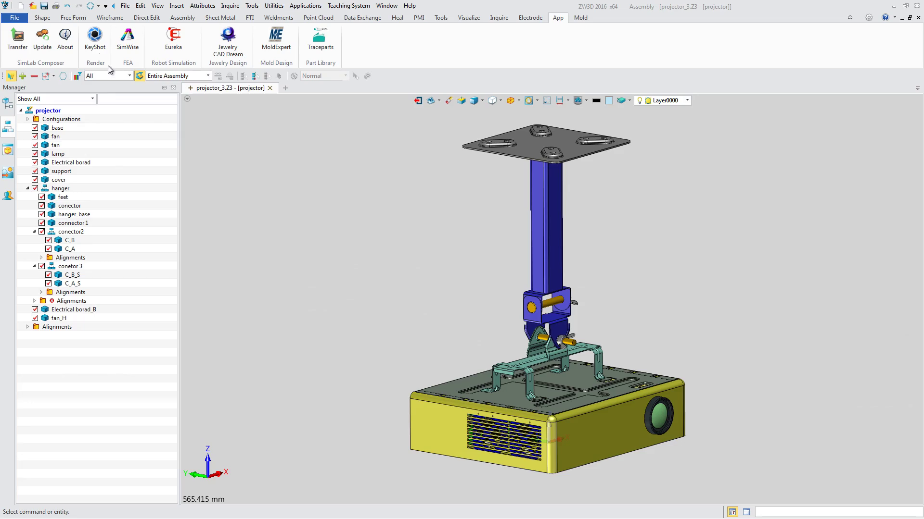
Send the projector assembly to KeyShot and apply yellow anodized metal to the body.
{"action": "left_click", "coordinate": [97, 50]}
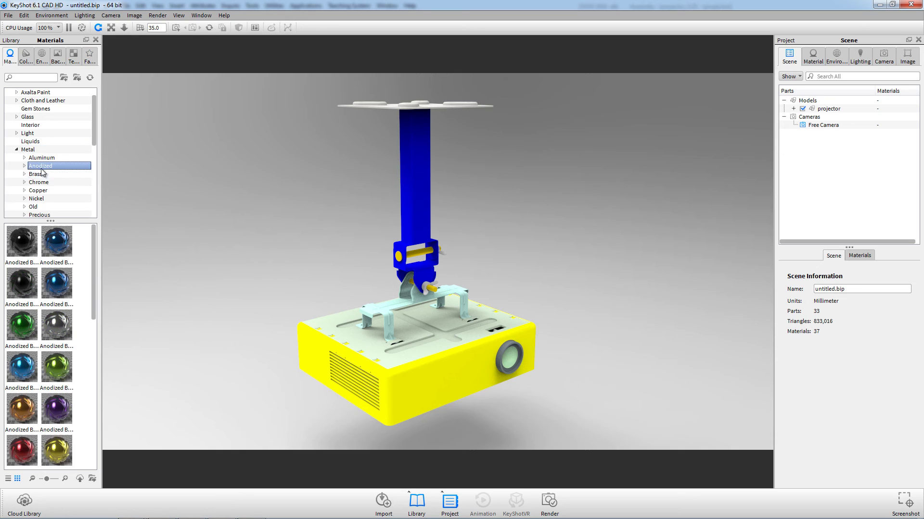
{"action": "left_click_drag", "start_coordinate": [58, 456], "coordinate": [426, 392]}
{"action": "left_click_drag", "start_coordinate": [510, 411], "coordinate": [579, 365]}
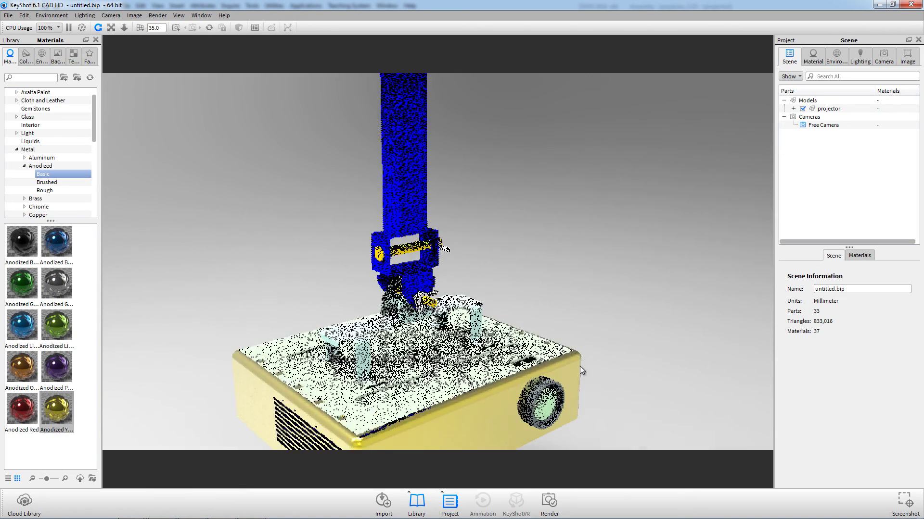
Apply black rough hard plastic and glass materials to the lens.
{"action": "left_click", "coordinate": [16, 149]}
{"action": "left_click", "coordinate": [16, 133]}
{"action": "left_click", "coordinate": [35, 166]}
{"action": "left_click_drag", "start_coordinate": [23, 240], "coordinate": [531, 336]}
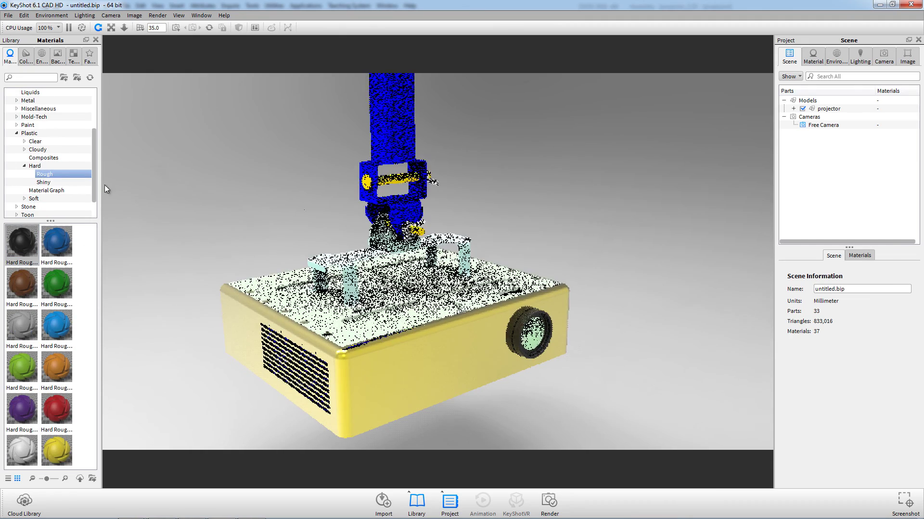
{"action": "scroll", "coordinate": [57, 144], "scroll_direction": "up", "scroll_amount": 3}
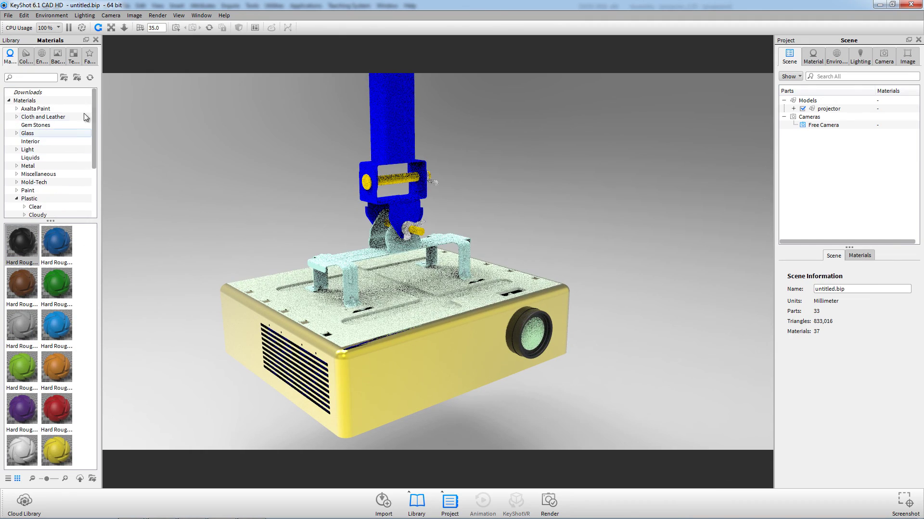
{"action": "left_click", "coordinate": [16, 132]}
{"action": "left_click", "coordinate": [35, 141]}
{"action": "left_click_drag", "start_coordinate": [57, 283], "coordinate": [533, 334]}
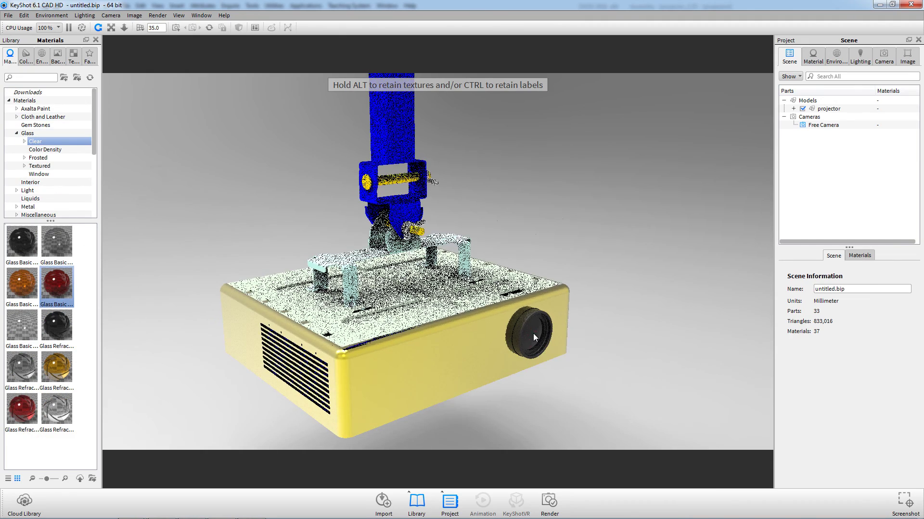